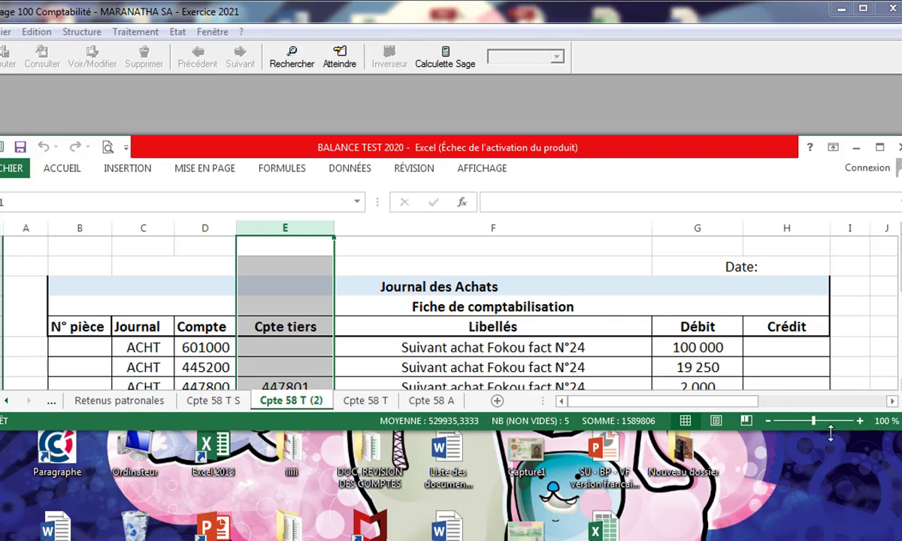
Review the cash journal and purchase journal entry sheets in the BALANCE TEST 2020 workbook.
{"action": "left_click_drag", "start_coordinate": [831, 434], "coordinate": [831, 540]}
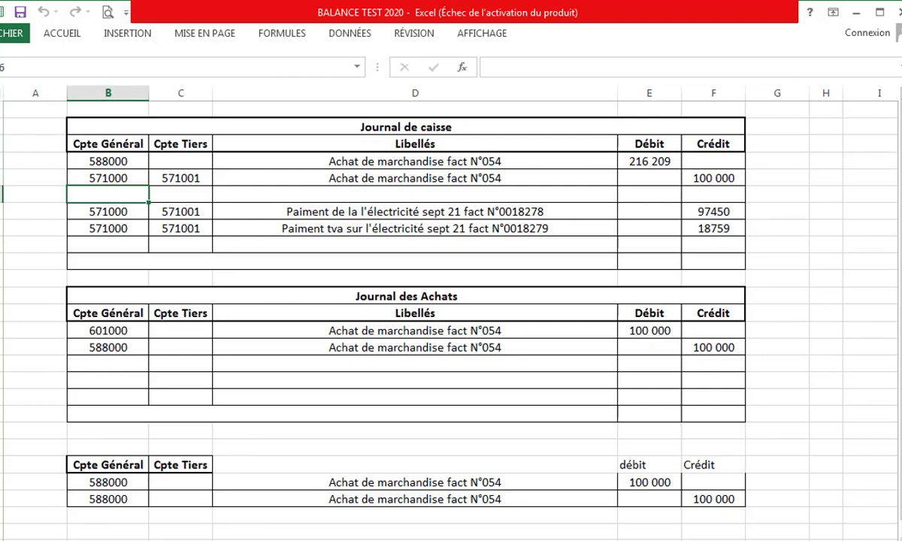
{"action": "key", "text": "ctrl+Page_Down"}
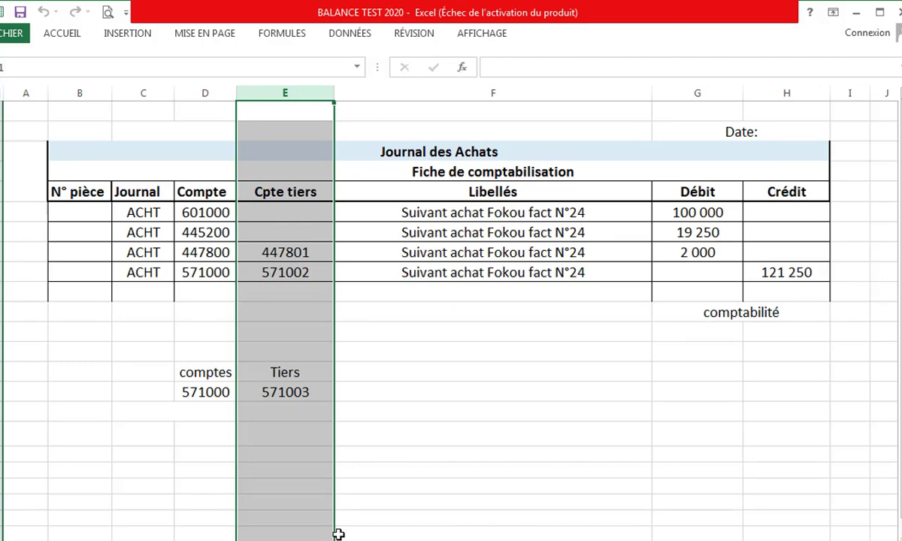
{"action": "key", "text": "ctrl+Page_Up"}
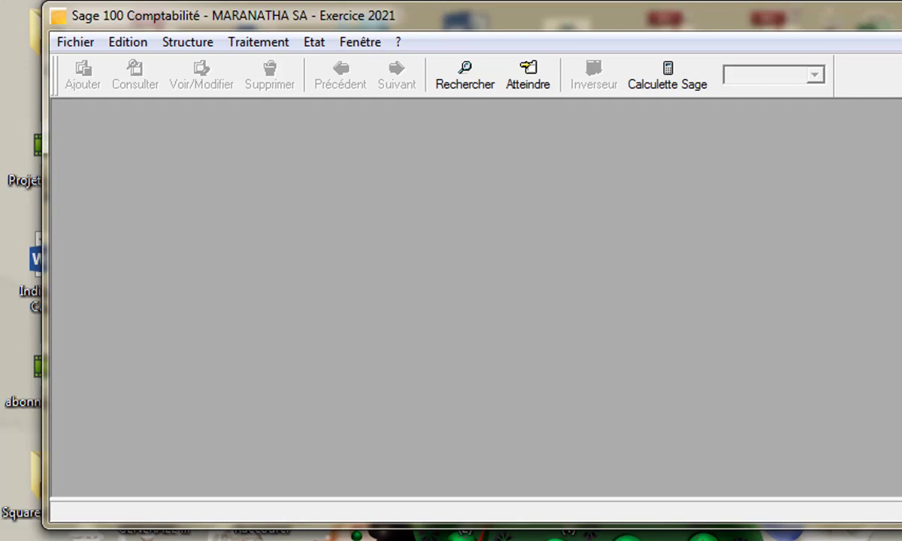
Switch to Sage 100 Comptabilité, consult the list of tax rates and minimise that list.
{"action": "left_click", "coordinate": [262, 43]}
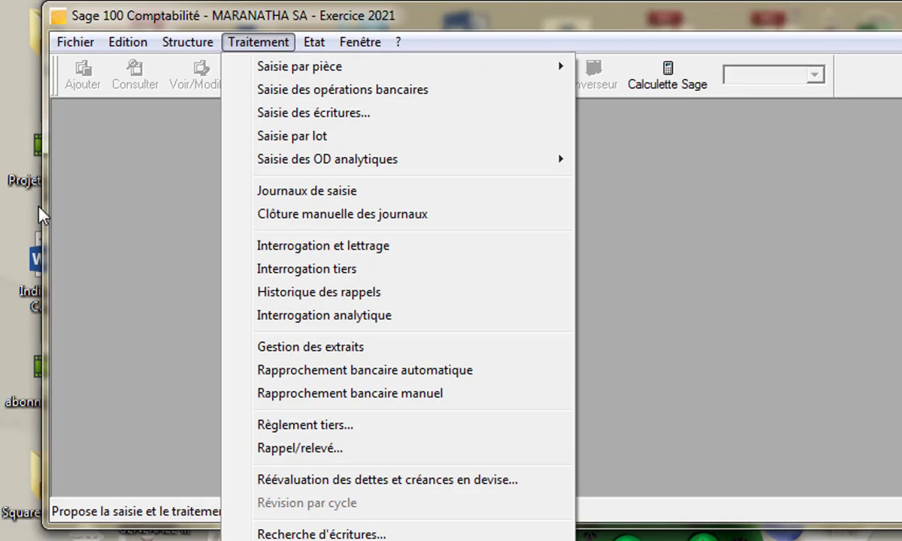
{"action": "mouse_move", "coordinate": [184, 47]}
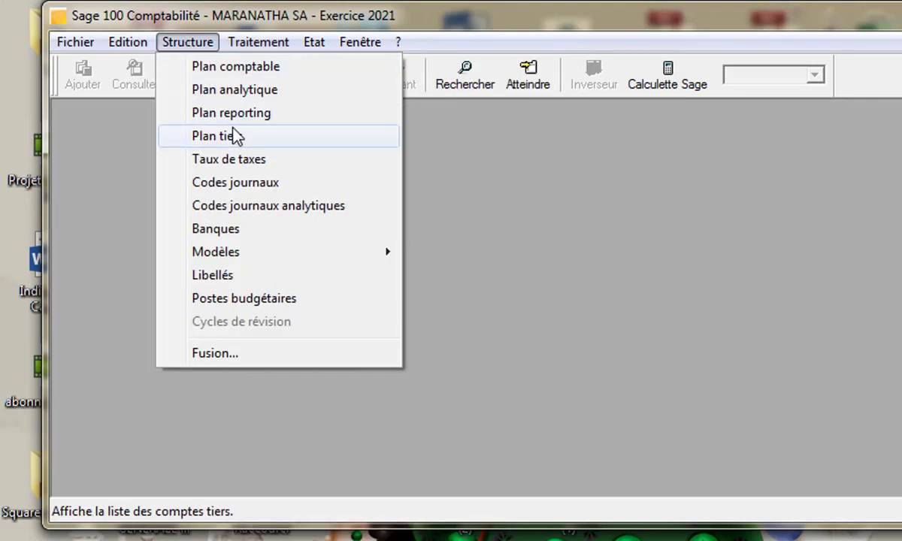
{"action": "left_click", "coordinate": [251, 166]}
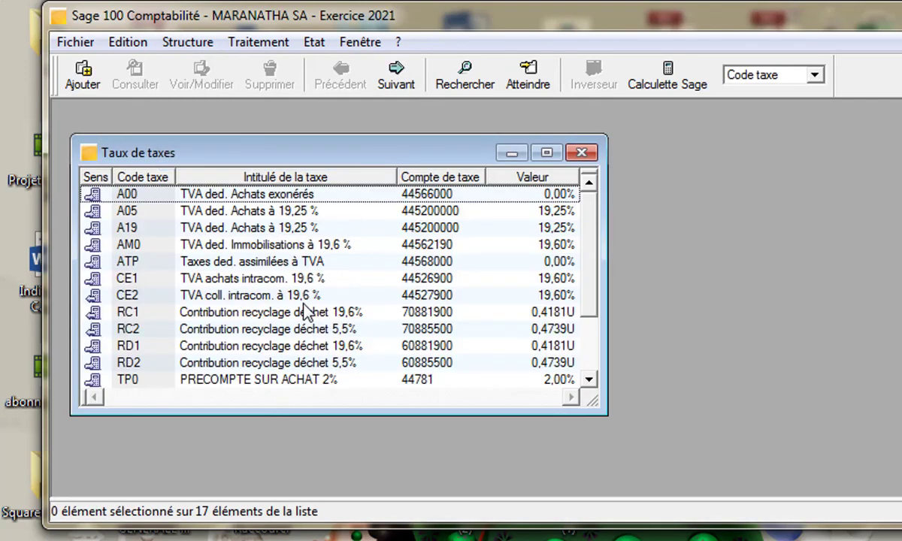
{"action": "left_click", "coordinate": [514, 155]}
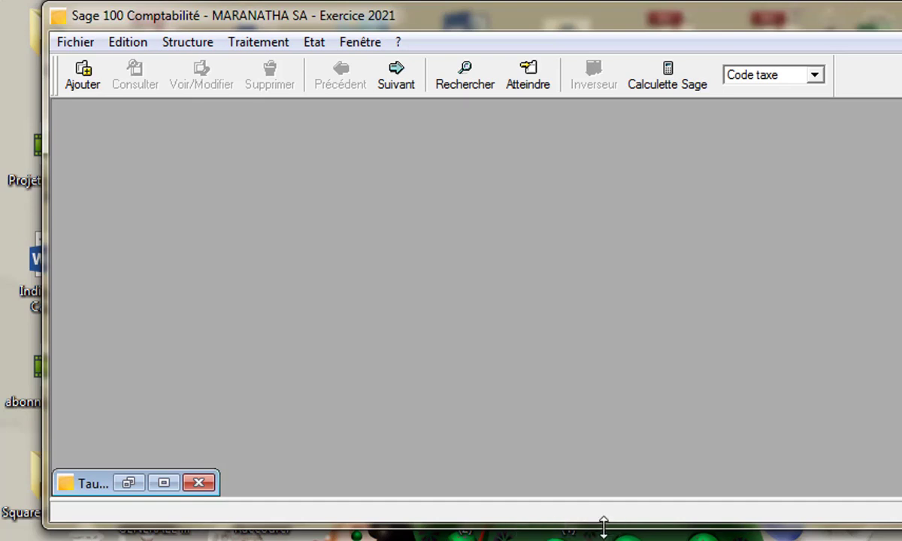
Enlarge the main window and open the ACHAT DE M'SES template from the list of entry templates (Modèles de saisie).
{"action": "left_click_drag", "start_coordinate": [601, 527], "coordinate": [601, 540]}
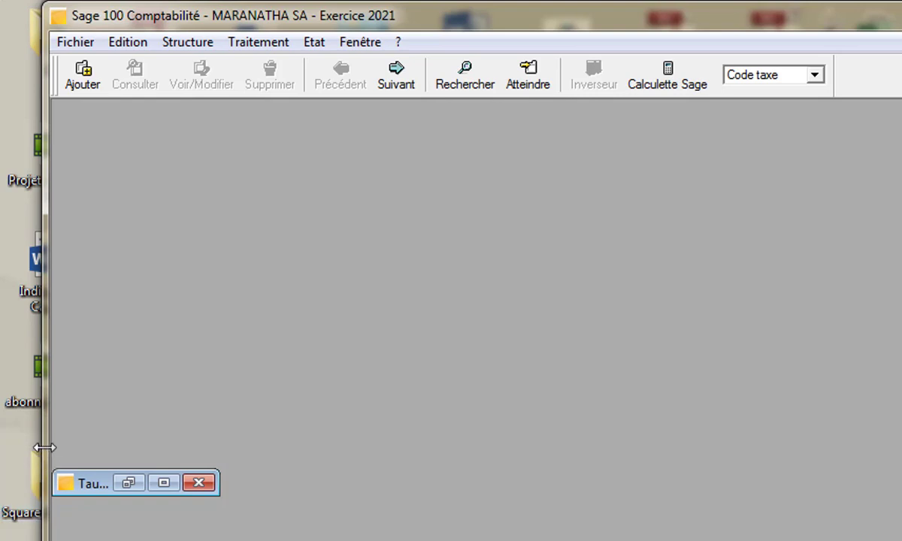
{"action": "left_click_drag", "start_coordinate": [44, 447], "coordinate": [14, 445]}
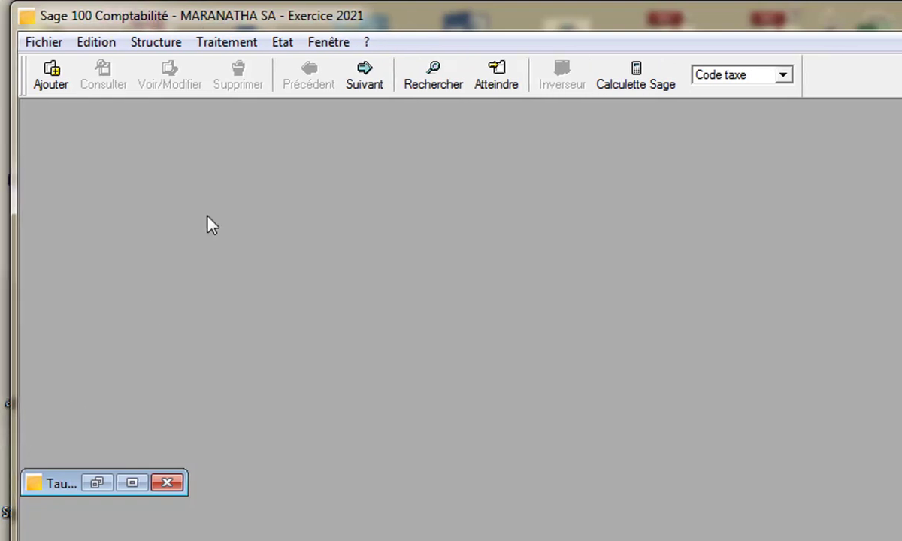
{"action": "left_click", "coordinate": [167, 43]}
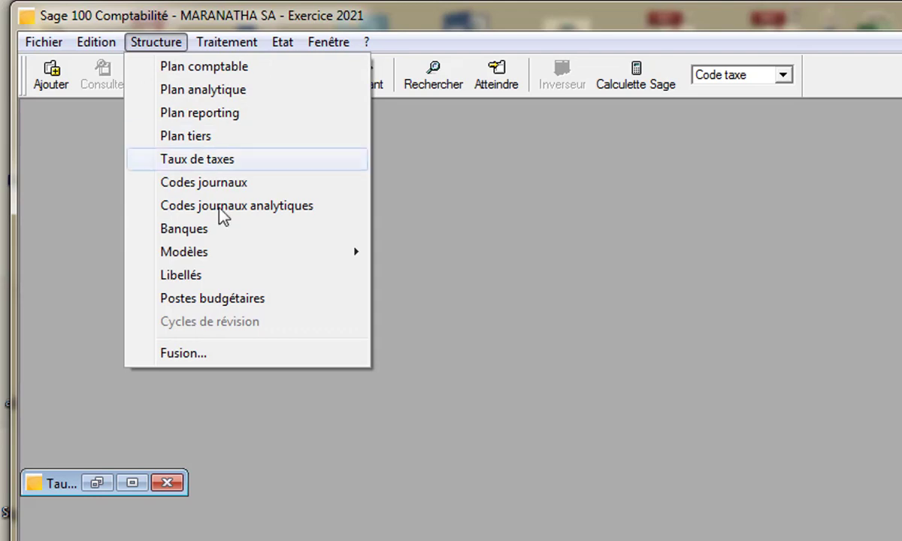
{"action": "mouse_move", "coordinate": [216, 255]}
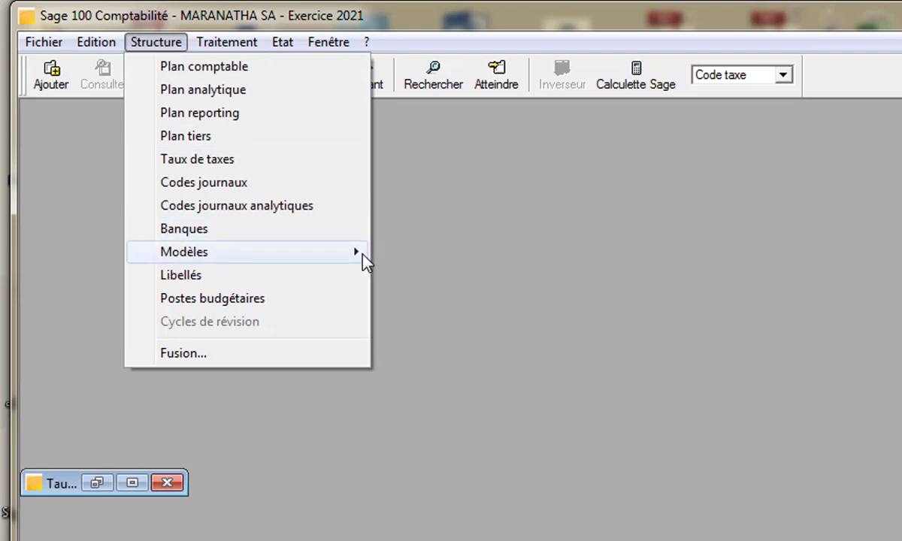
{"action": "mouse_move", "coordinate": [365, 255]}
{"action": "left_click", "coordinate": [425, 255]}
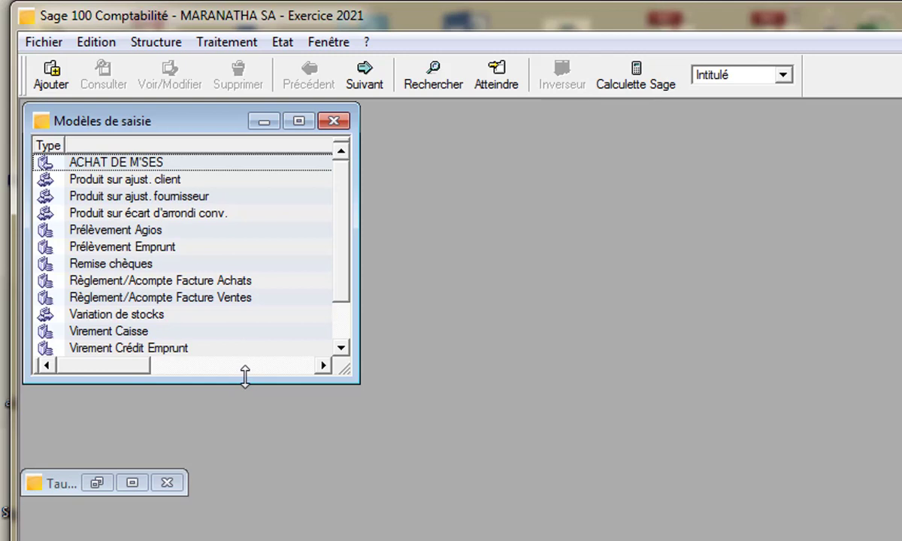
{"action": "left_click_drag", "start_coordinate": [245, 374], "coordinate": [245, 540]}
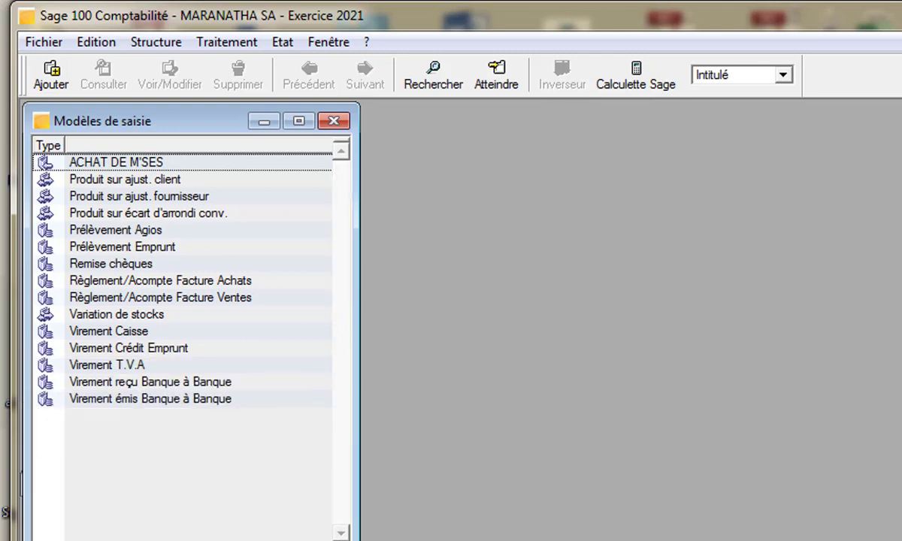
{"action": "double_click", "coordinate": [115, 164]}
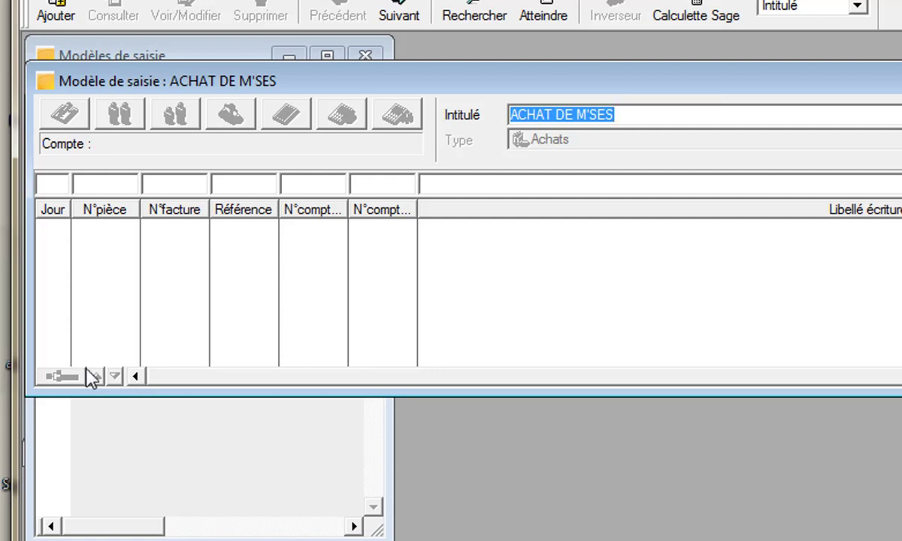
Start the template's first line with day 5, manual entry for the piece and invoice numbers, and reference ACHT.
{"action": "left_click", "coordinate": [56, 184]}
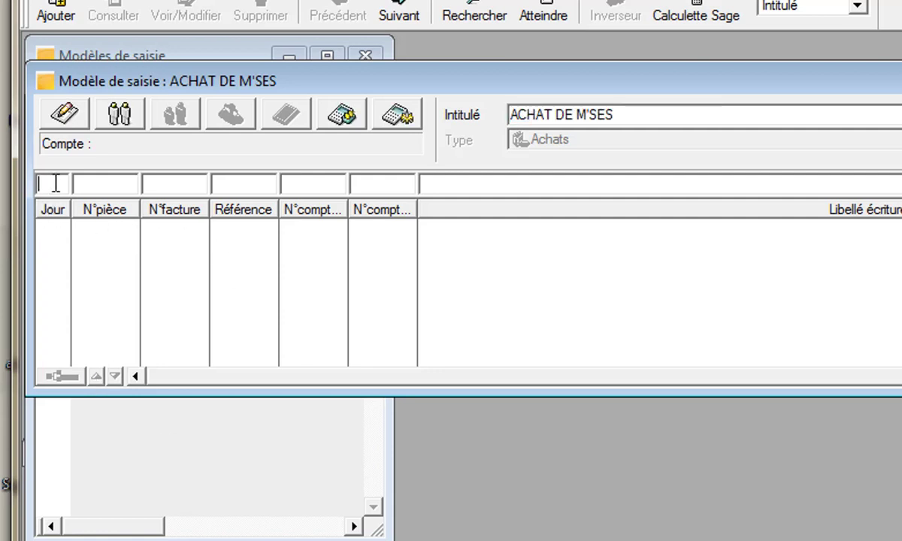
{"action": "type", "text": "5"}
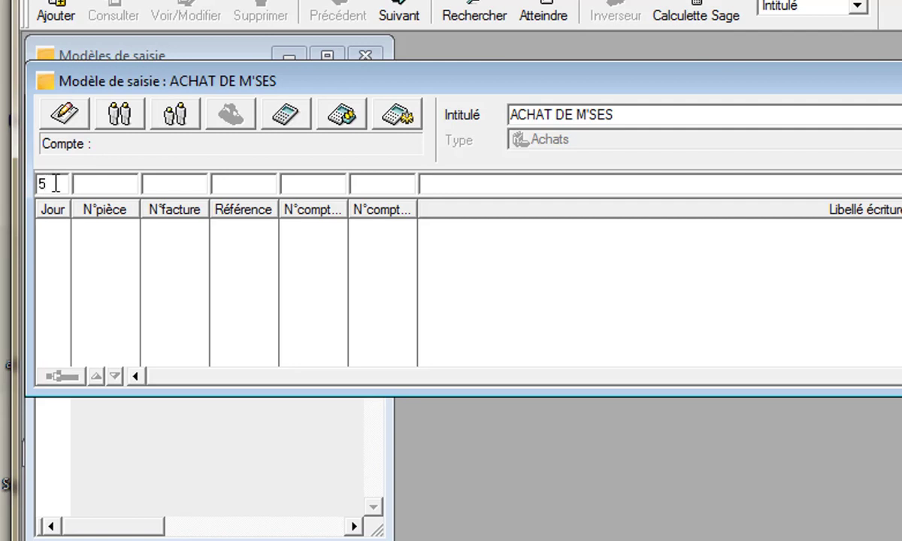
{"action": "key", "text": "Tab"}
{"action": "key", "text": "Tab"}
{"action": "key", "text": "Tab"}
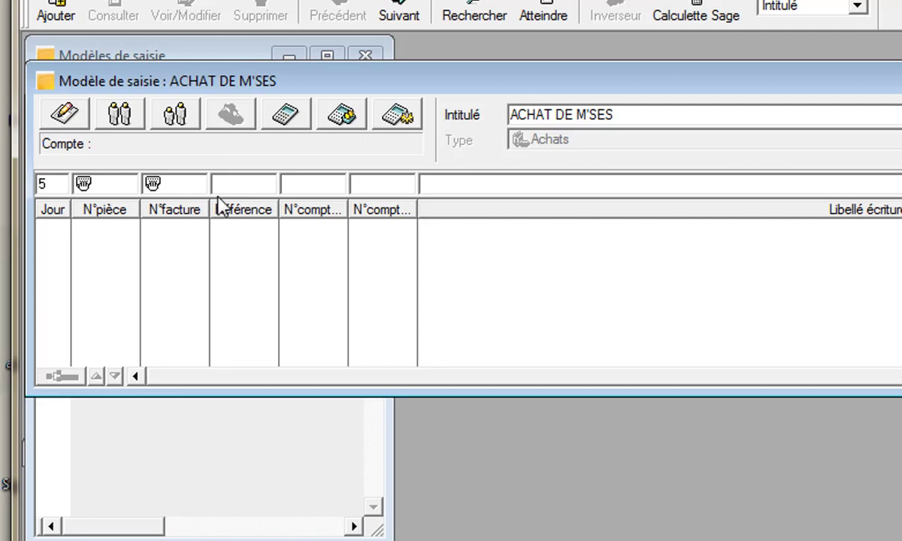
{"action": "type", "text": "ACHT"}
{"action": "key", "text": "Tab"}
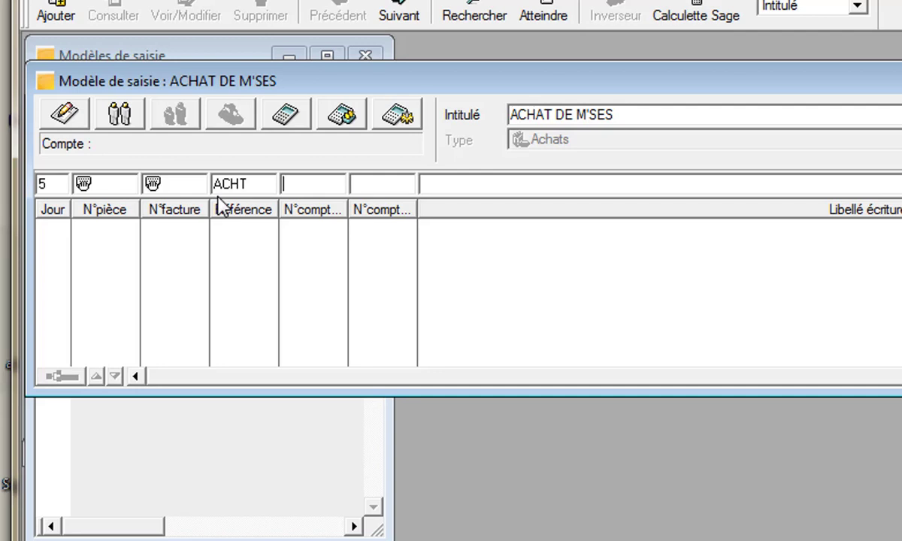
Set the first line's general account to 601 and its third-party account to manual entry.
{"action": "type", "text": "601"}
{"action": "key", "text": "Tab"}
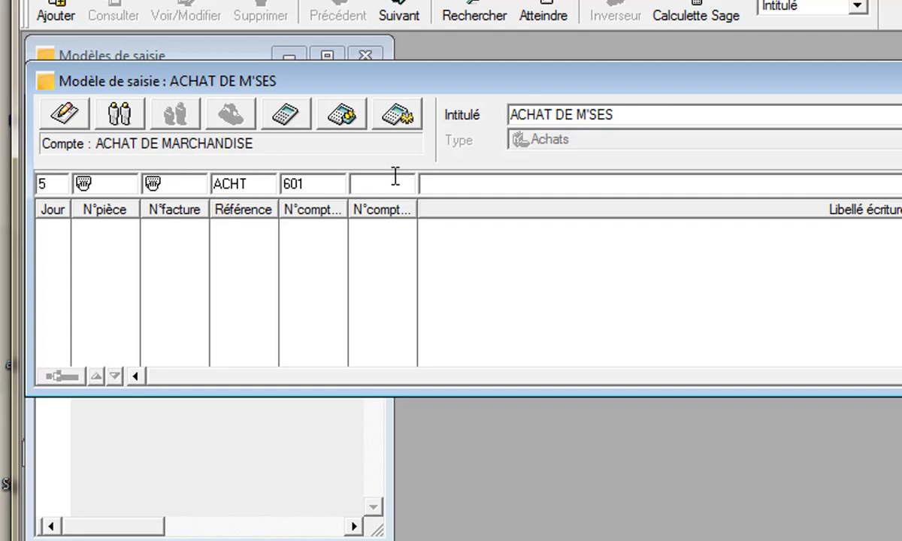
{"action": "key", "text": "Tab"}
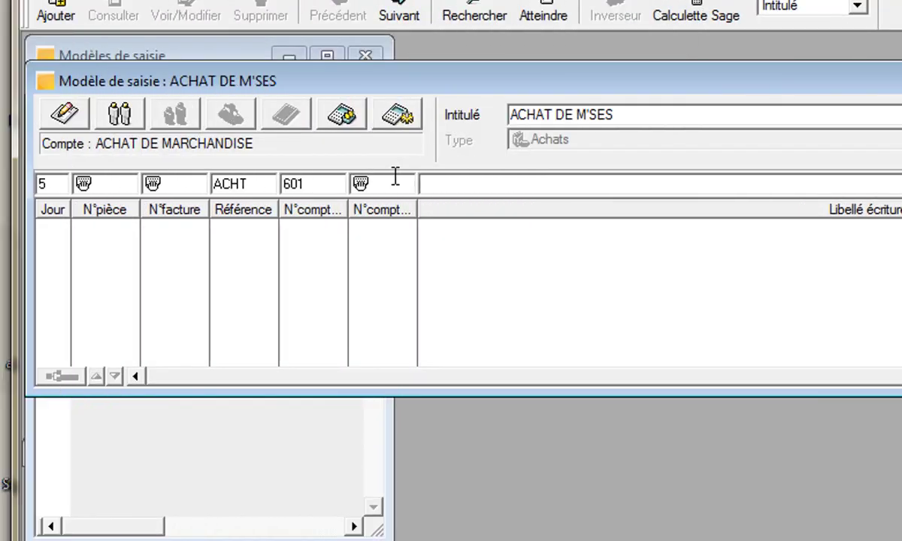
Enter the first line's entry description as "ACHAT FACT N°024 FOKOU".
{"action": "type", "text": "ACHAT"}
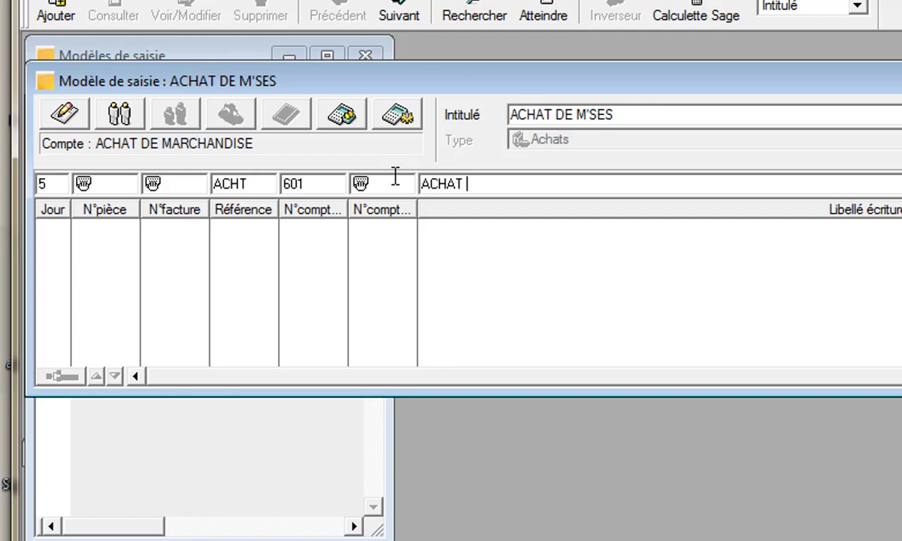
{"action": "type", "text": "F"}
{"action": "type", "text": "OU"}
{"action": "key", "text": "BackSpace"}
{"action": "key", "text": "BackSpace"}
{"action": "key", "text": "BackSpace"}
{"action": "type", "text": "FACT n"}
{"action": "key", "text": "BackSpace"}
{"action": "type", "text": "N+"}
{"action": "key", "text": "BackSpace"}
{"action": "type", "text": "°024"}
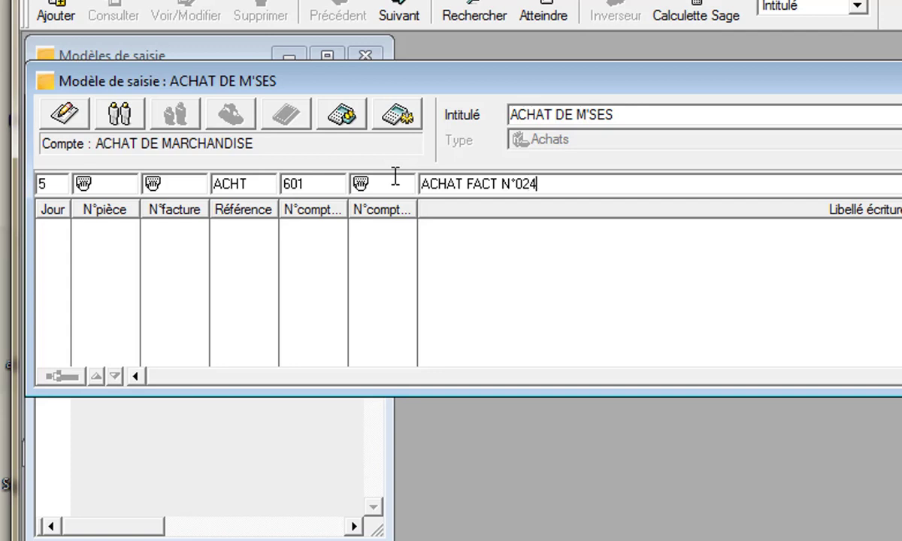
{"action": "type", "text": " FOKOU"}
{"action": "key", "text": "Tab"}
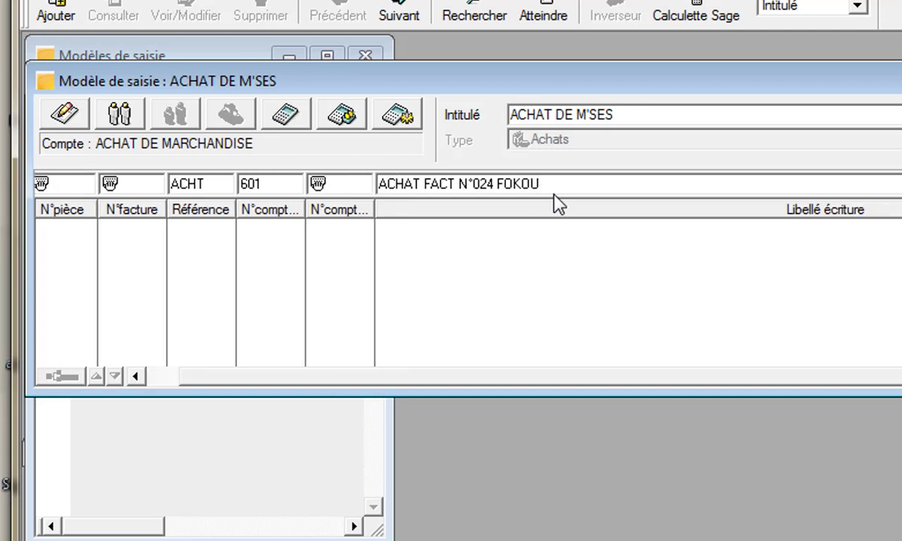
Set the first line's due date to manual entry and its debit to 100000, and validate the line.
{"action": "key", "text": "Tab"}
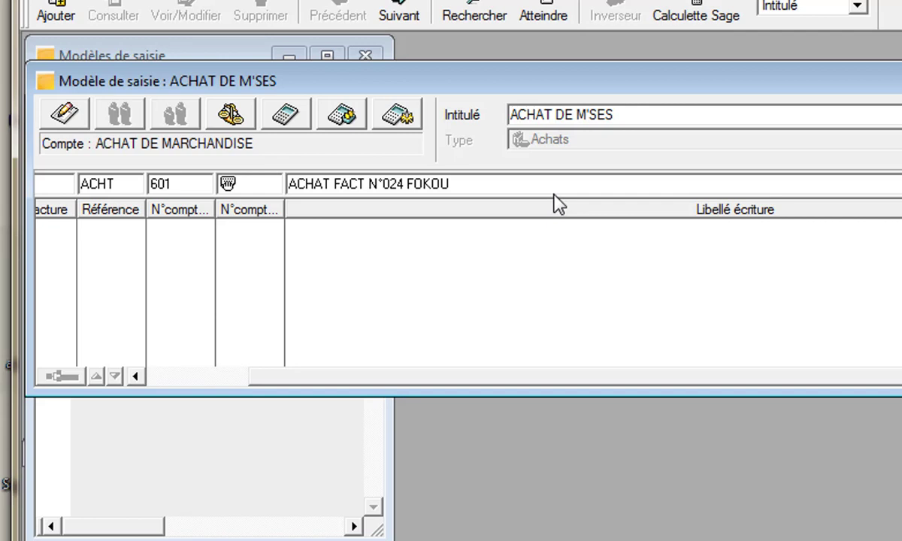
{"action": "type", "text": "1000"}
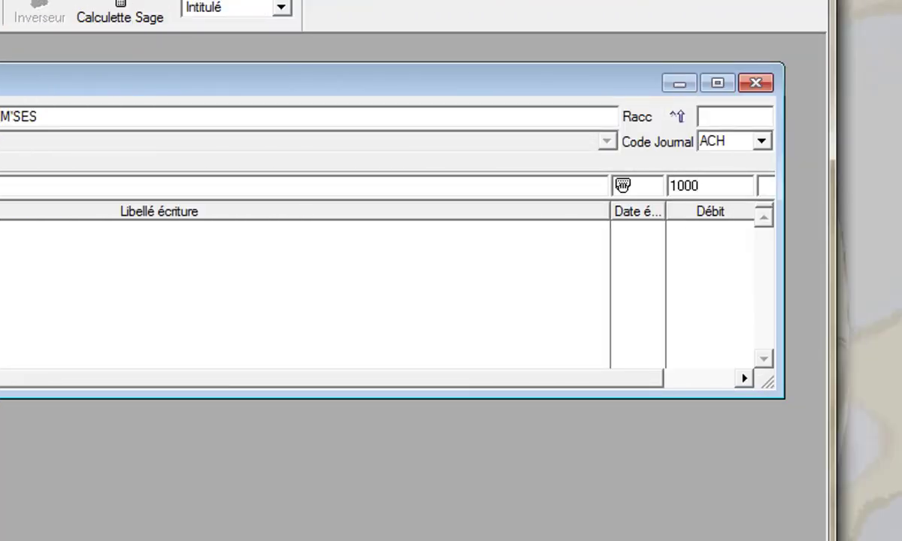
{"action": "type", "text": "00"}
{"action": "key", "text": "Return"}
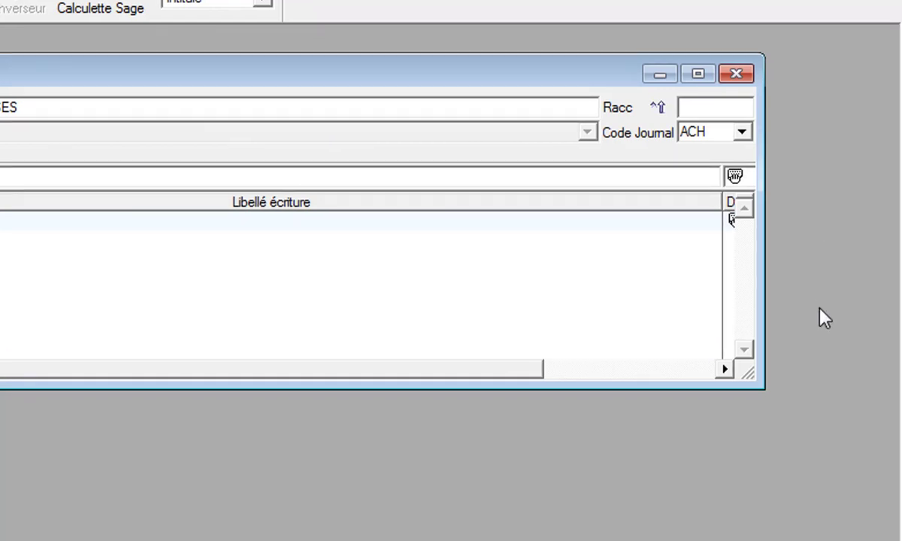
{"action": "left_click_drag", "start_coordinate": [761, 302], "coordinate": [895, 271]}
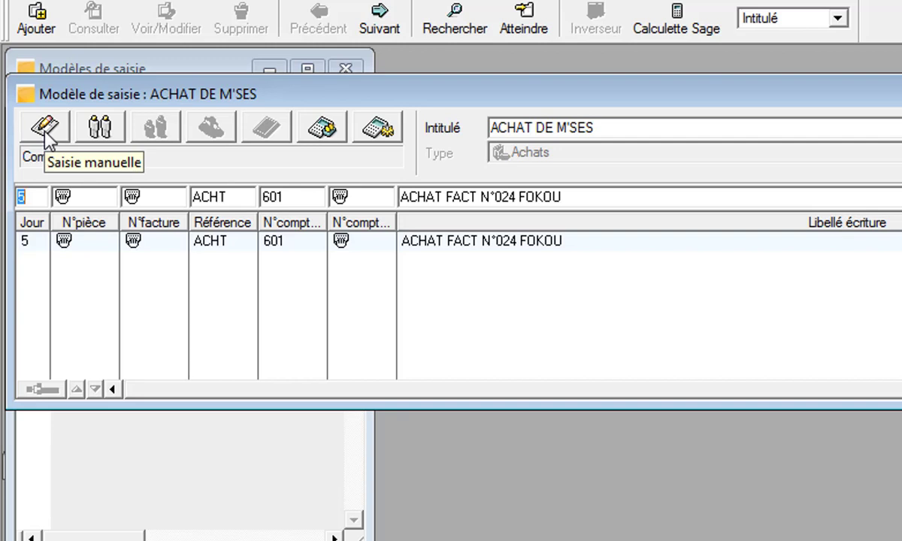
On the second line, set the day, piece number and invoice number to repeat the previous line, keeping reference ACHT.
{"action": "left_click", "coordinate": [100, 128]}
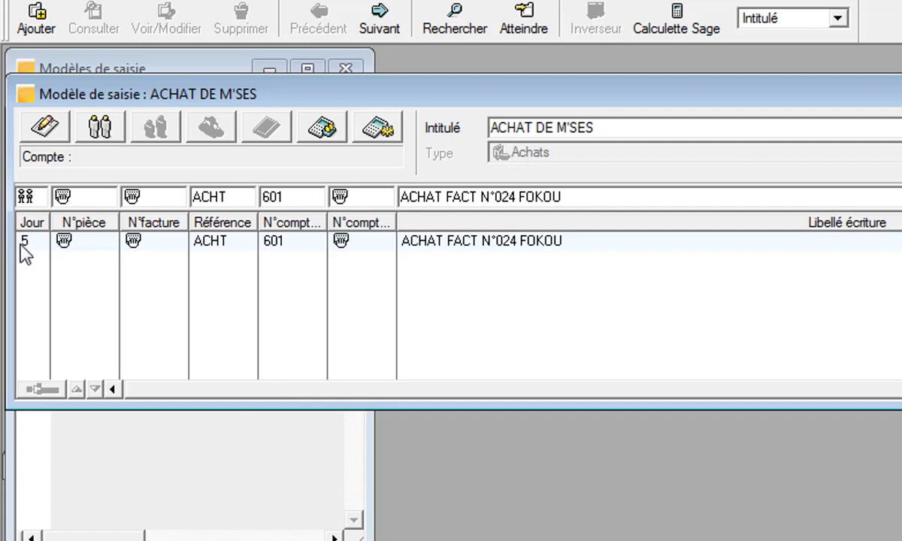
{"action": "key", "text": "Tab"}
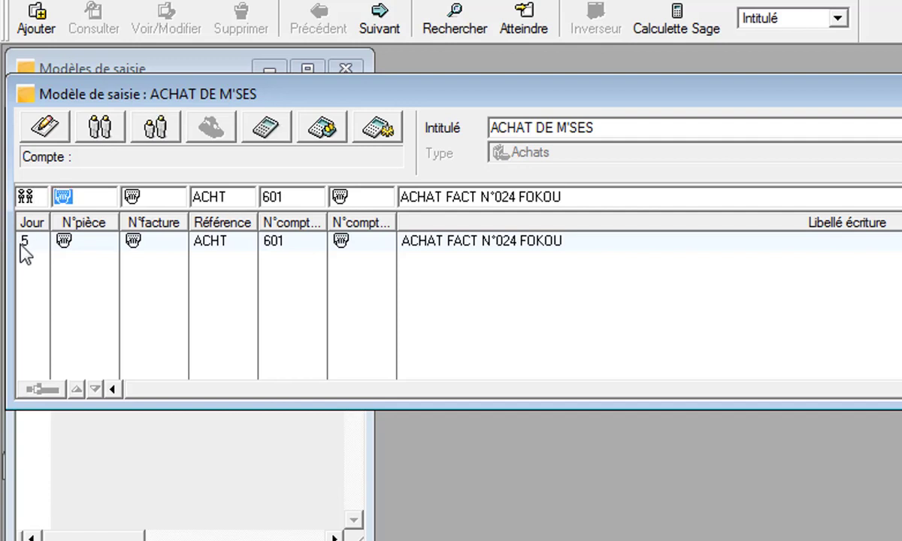
{"action": "left_click", "coordinate": [100, 128]}
{"action": "key", "text": "Tab"}
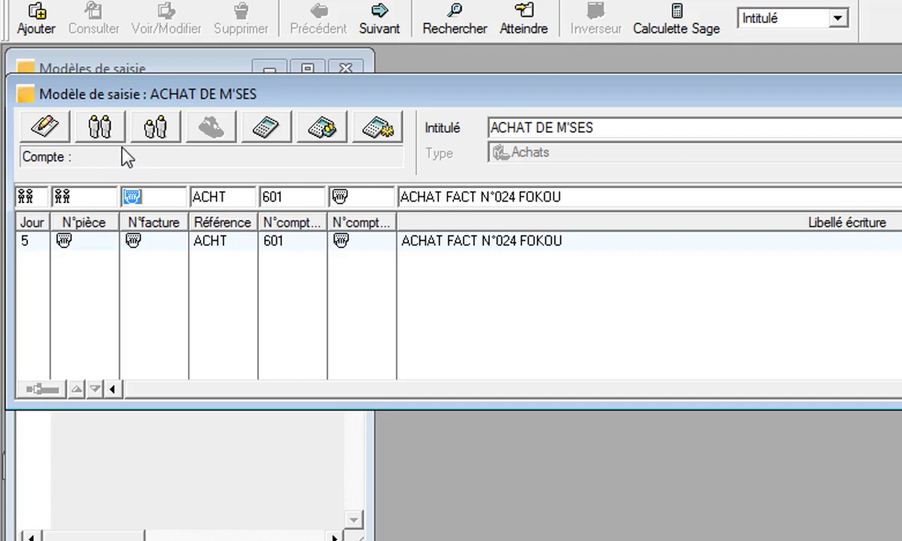
{"action": "left_click", "coordinate": [103, 125]}
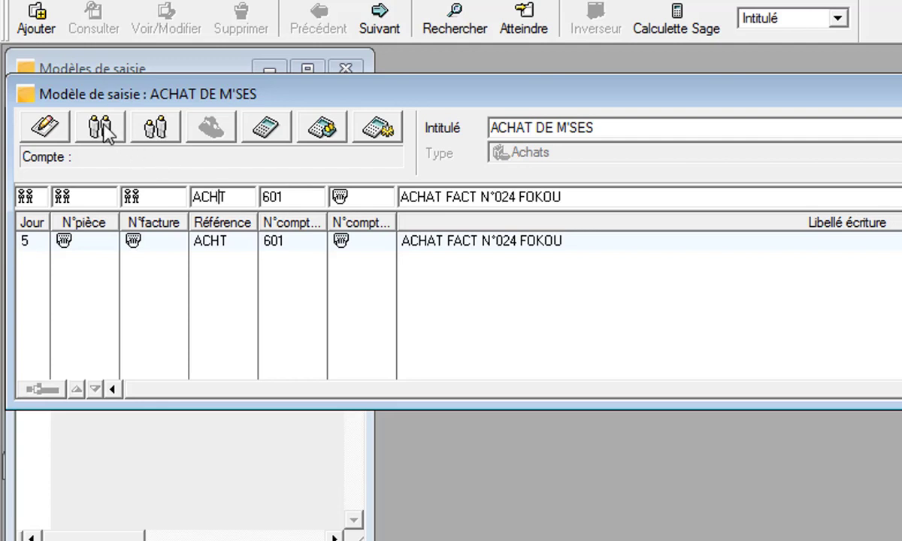
{"action": "key", "text": "Right"}
{"action": "key", "text": "Tab"}
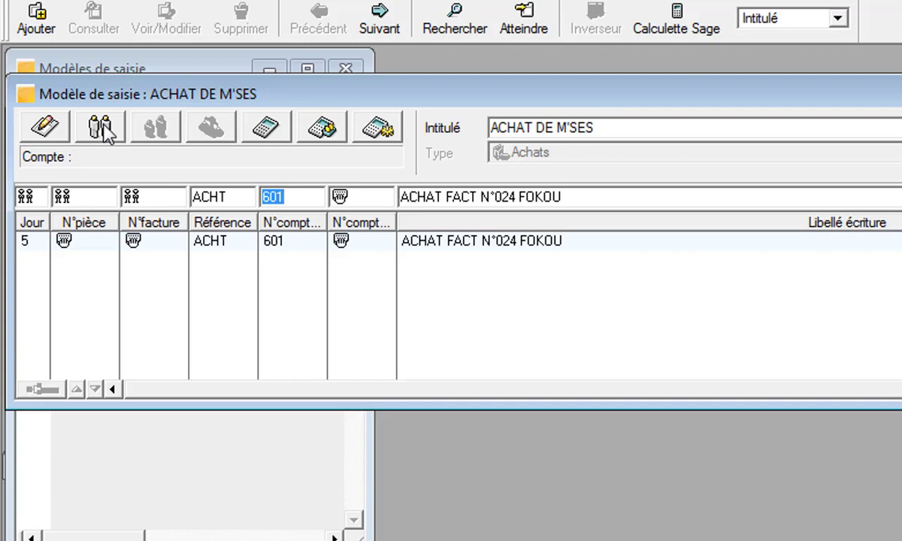
Set the second line's general account to 445200000 (TVA SUR ACHAT 19,25%), keeping manual entry for the third-party account.
{"action": "type", "text": "4452"}
{"action": "key", "text": "Tab"}
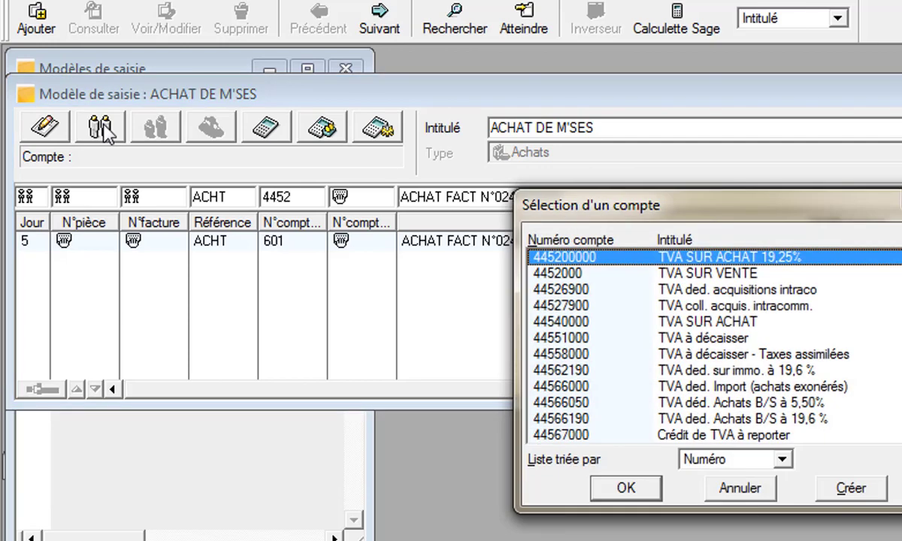
{"action": "double_click", "coordinate": [607, 257]}
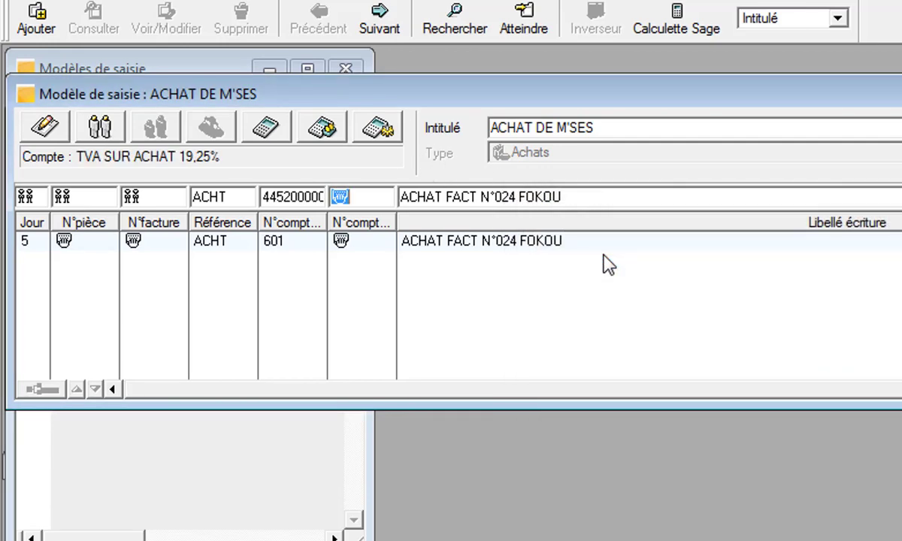
{"action": "key", "text": "Tab"}
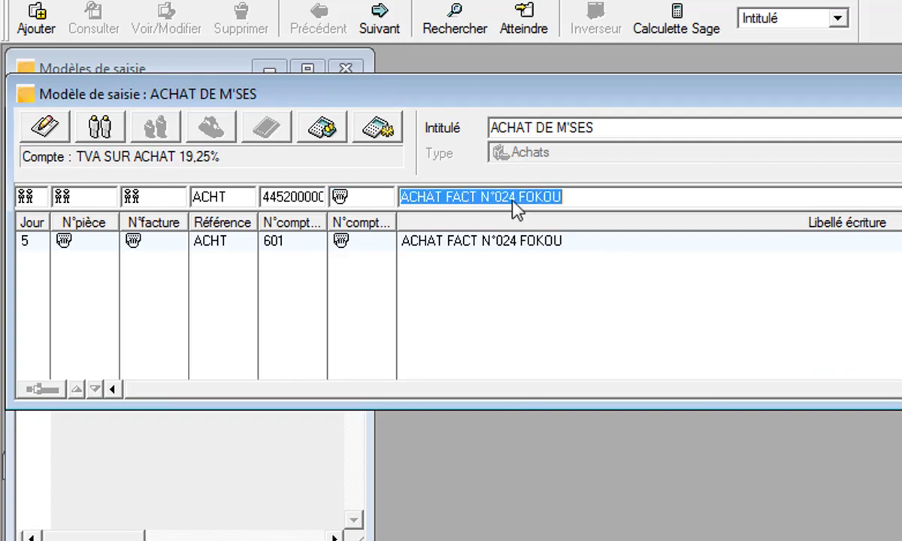
On the second line, set the entry description to repeat the previous line and the debit to a calculated amount, and validate the line.
{"action": "left_click", "coordinate": [101, 128]}
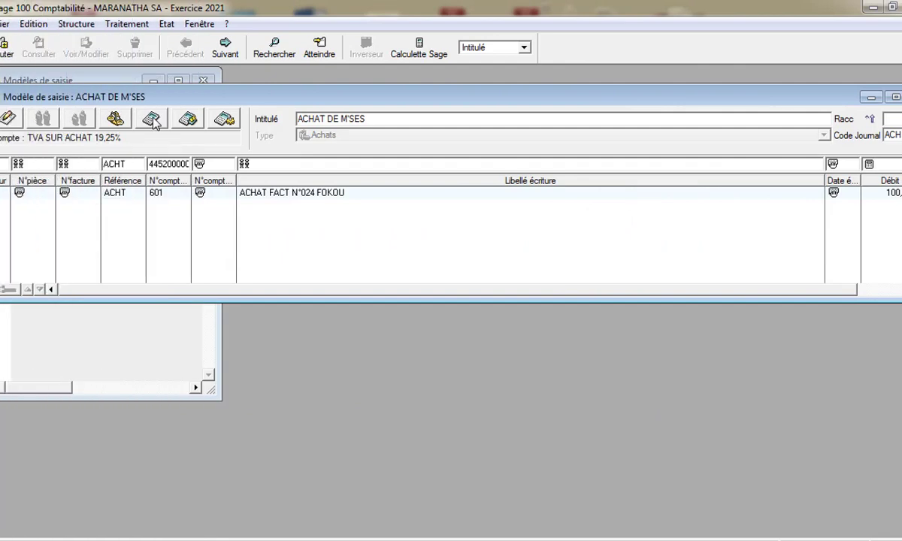
{"action": "left_click", "coordinate": [151, 119]}
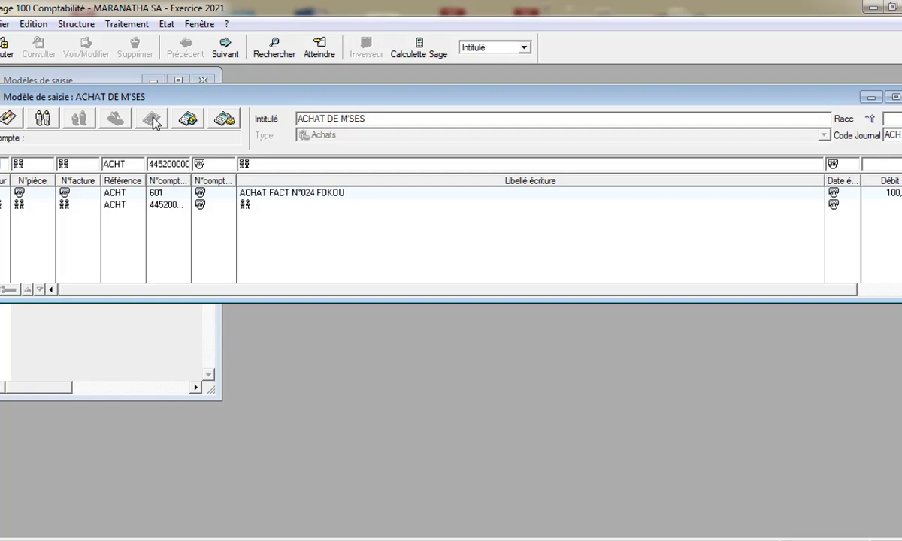
Add a third line with general account 44781 (PRECOMPTE SUR ACHAT) and a calculated debit, keeping the other fields as on the previous line.
{"action": "key", "text": "Tab"}
{"action": "key", "text": "Tab"}
{"action": "key", "text": "Tab"}
{"action": "key", "text": "Tab"}
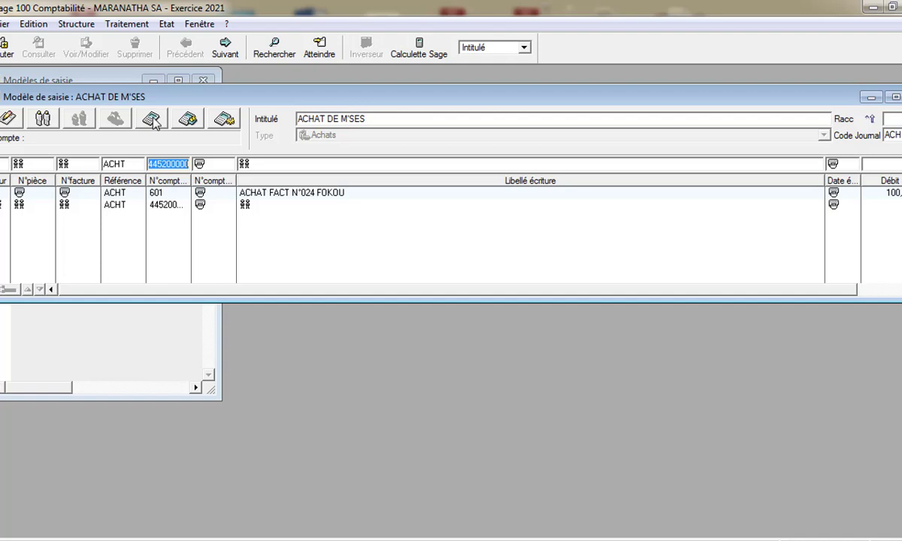
{"action": "type", "text": "44781"}
{"action": "key", "text": "Tab"}
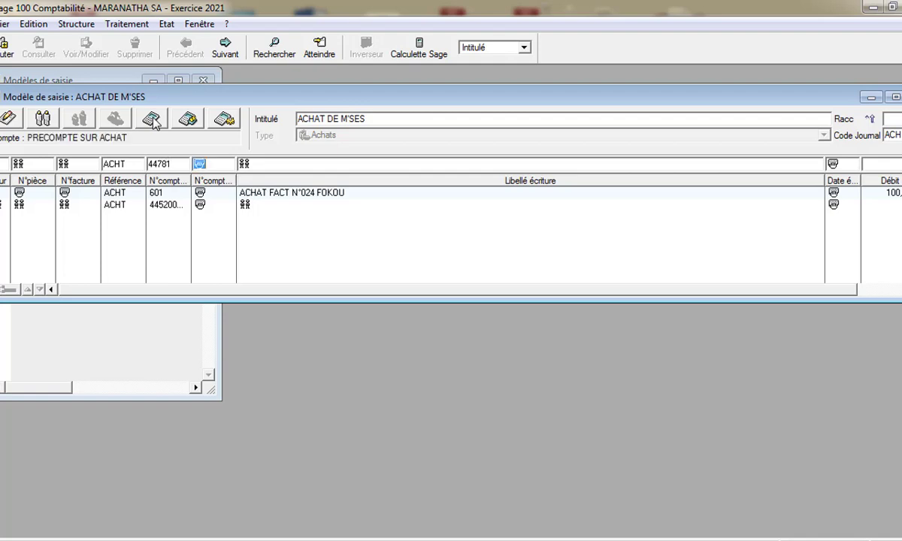
{"action": "key", "text": "Tab"}
{"action": "key", "text": "Tab"}
{"action": "key", "text": "Tab"}
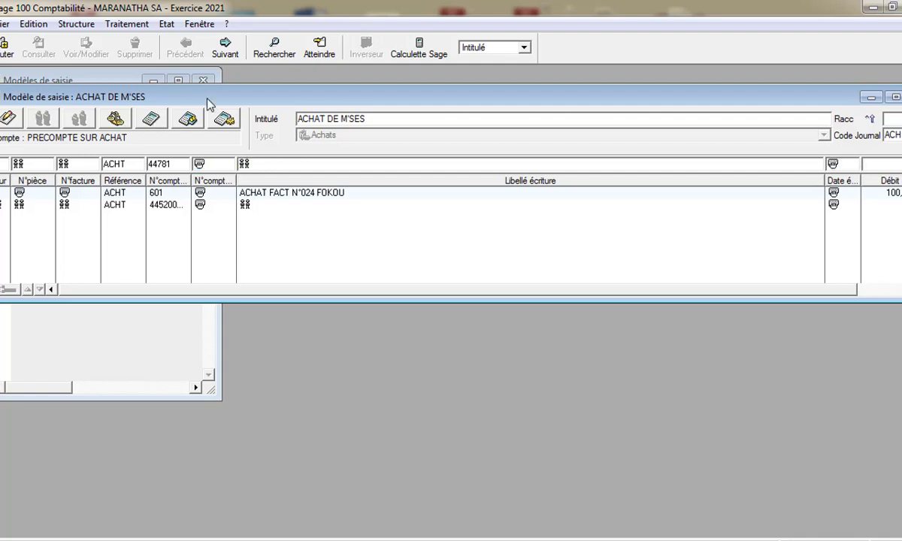
{"action": "left_click", "coordinate": [153, 119]}
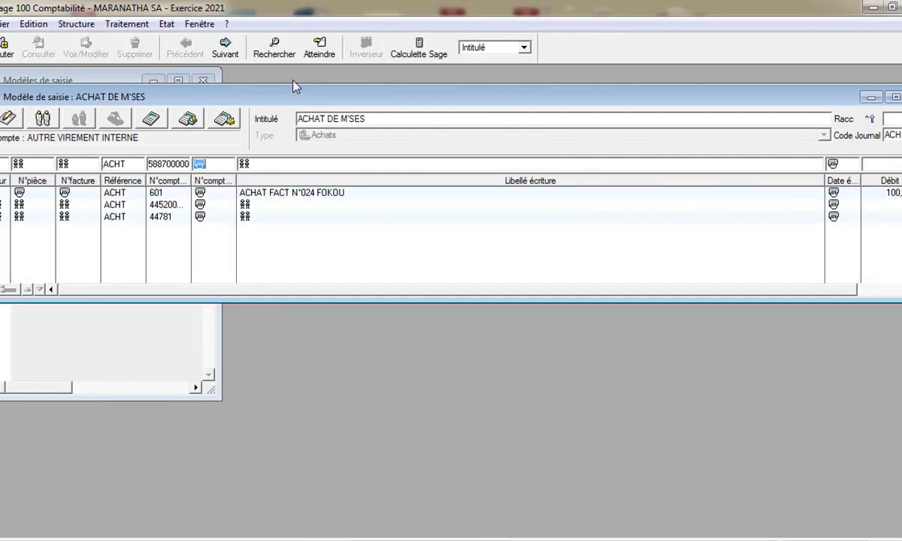
On the fourth line with account 588700000, set the credit to the balancing amount, validate the line and close the template.
{"action": "key", "text": "Tab"}
{"action": "key", "text": "Tab"}
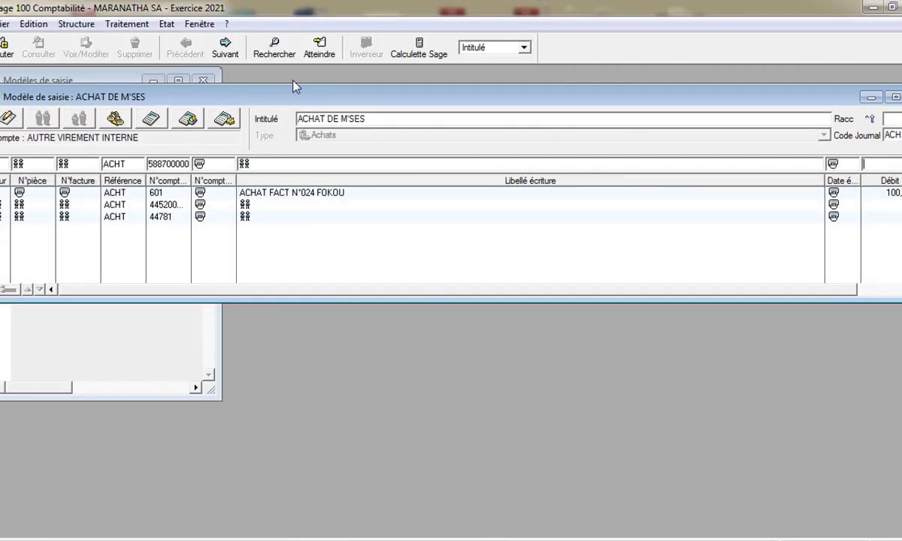
{"action": "key", "text": "Tab"}
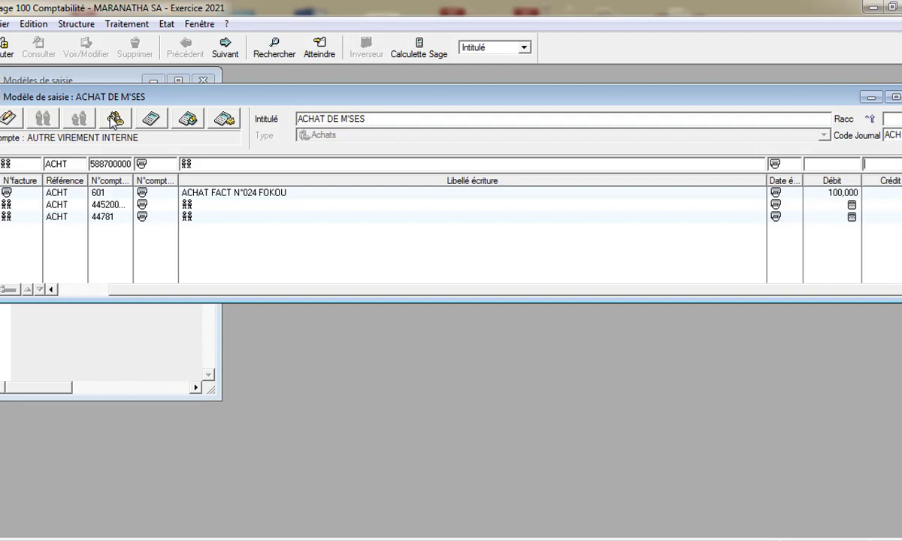
{"action": "left_click", "coordinate": [114, 119]}
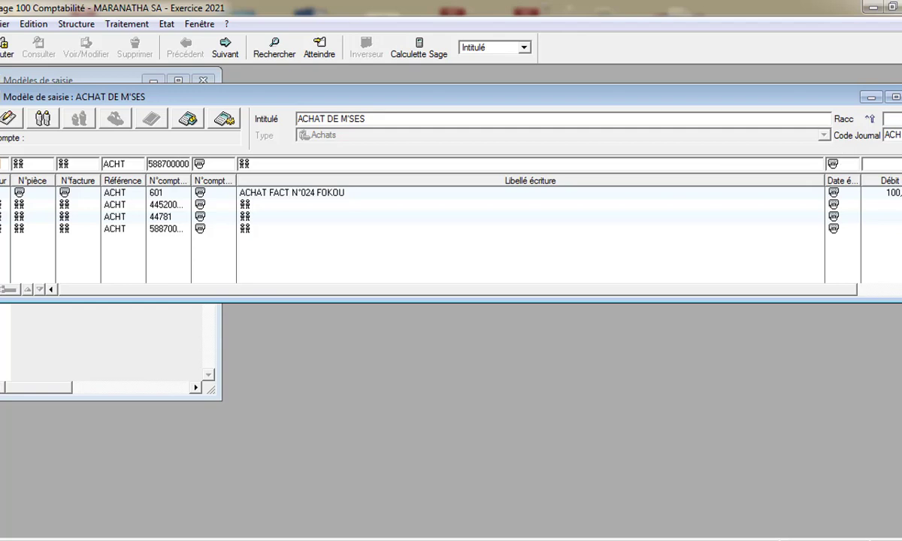
{"action": "left_click", "coordinate": [901, 97]}
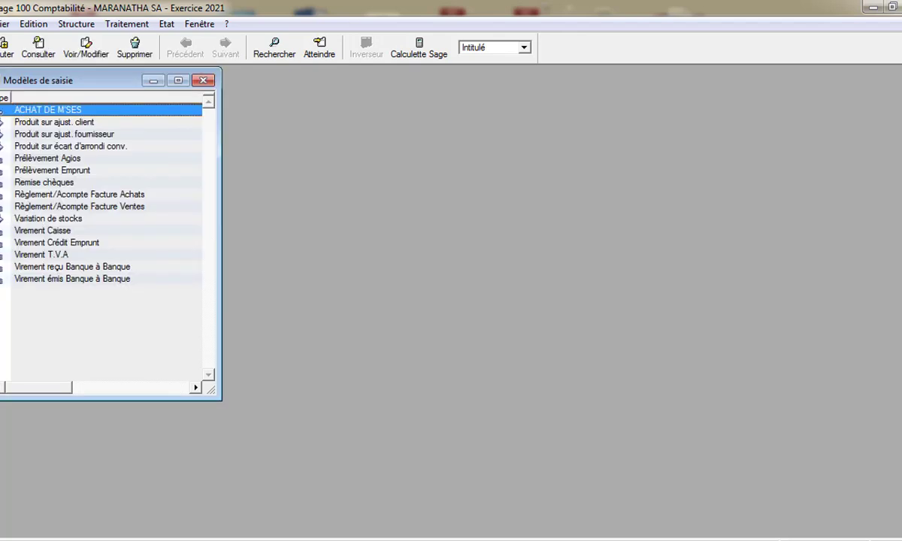
Create a new entry template titled CAISSE ACHAT with the type Trésorerie.
{"action": "left_click", "coordinate": [203, 78]}
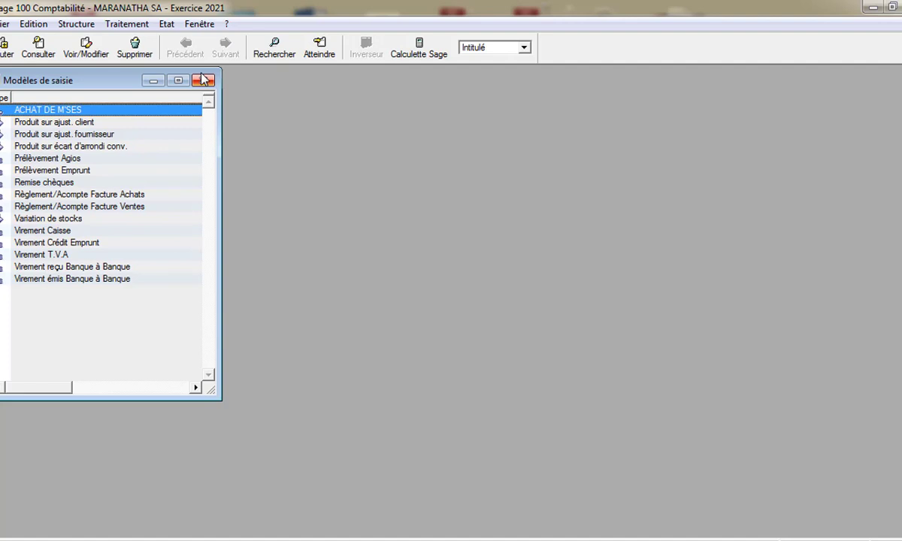
{"action": "key", "text": "ctrl+n"}
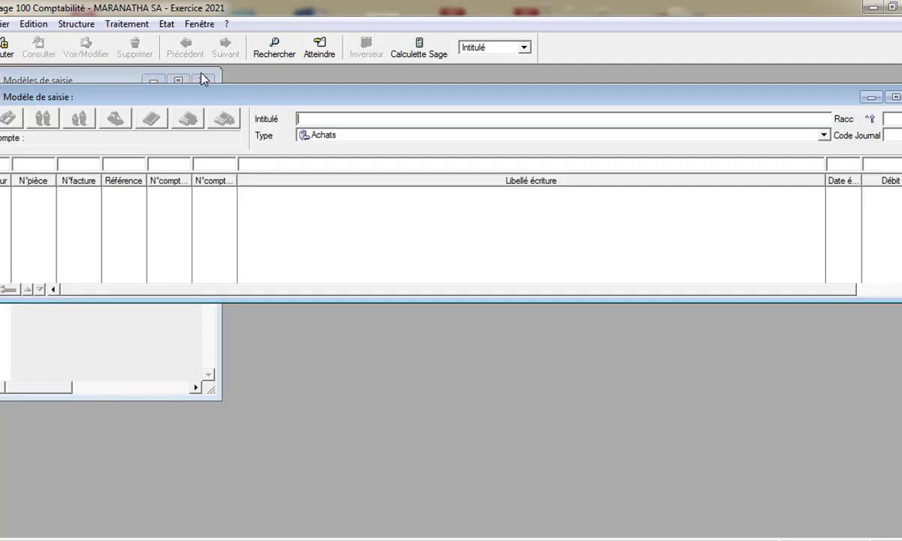
{"action": "type", "text": "CAISSE ACHA"}
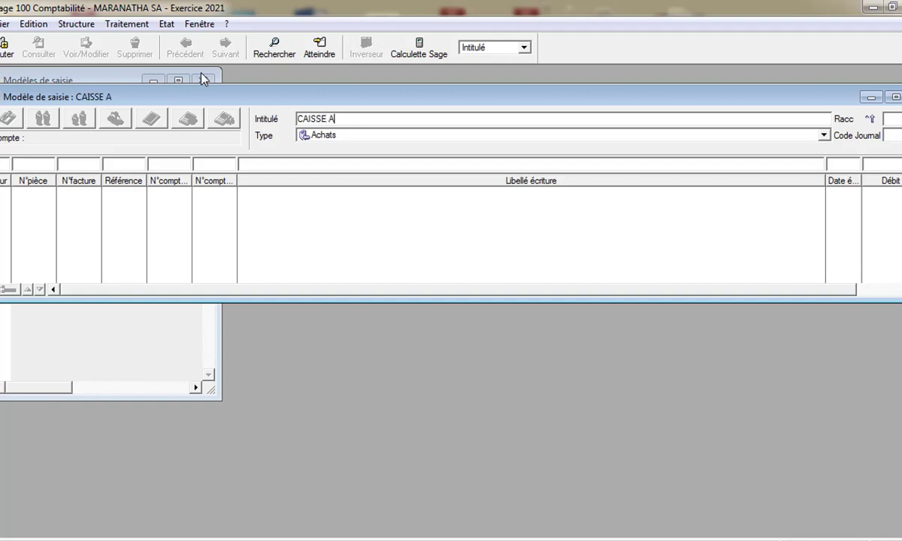
{"action": "type", "text": "T"}
{"action": "key", "text": "Tab"}
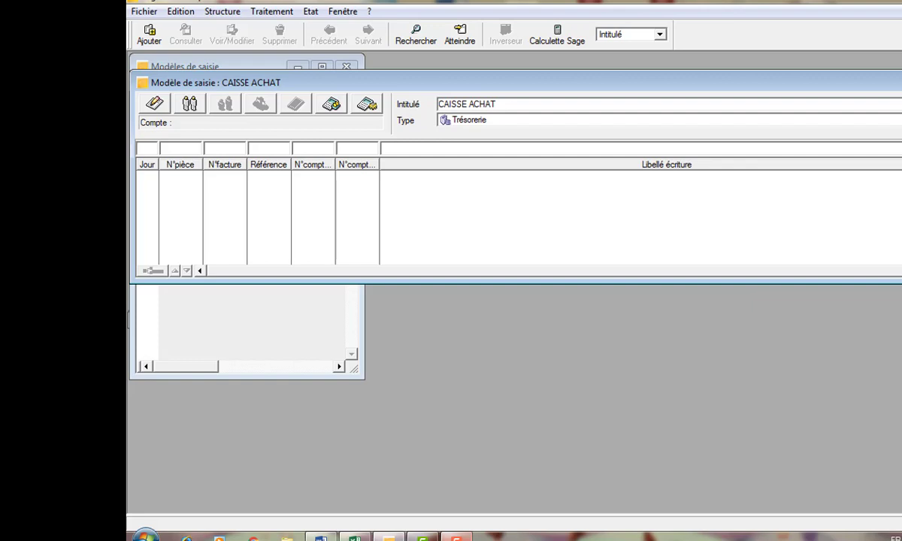
Set the first line's day to 5 and its piece number and invoice number to manual entry.
{"action": "type", "text": "5"}
{"action": "key", "text": "Tab"}
{"action": "key", "text": "Tab"}
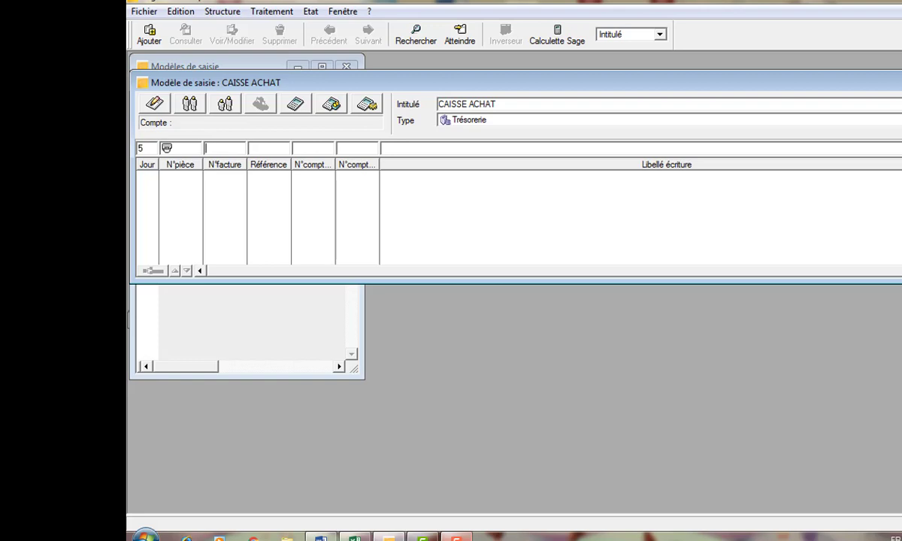
{"action": "key", "text": "Tab"}
{"action": "left_click", "coordinate": [456, 539]}
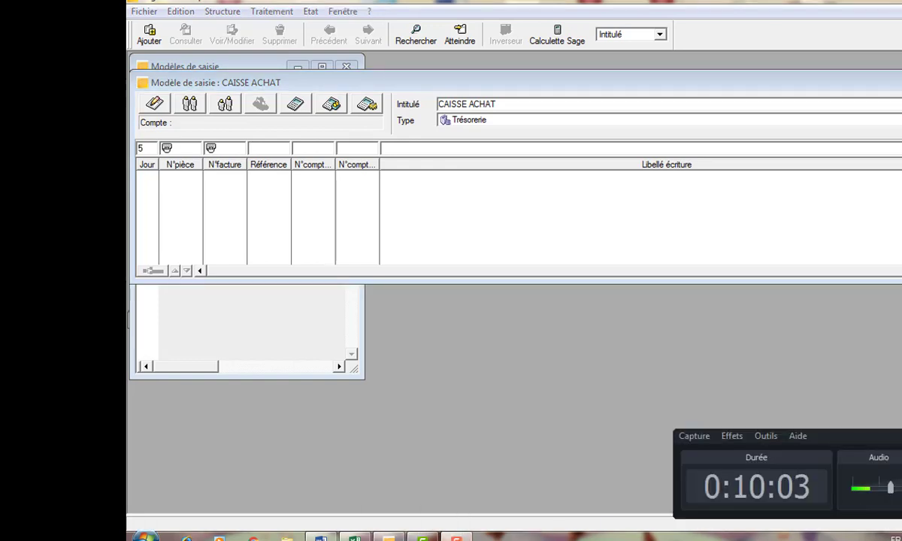
{"action": "left_click", "coordinate": [901, 437]}
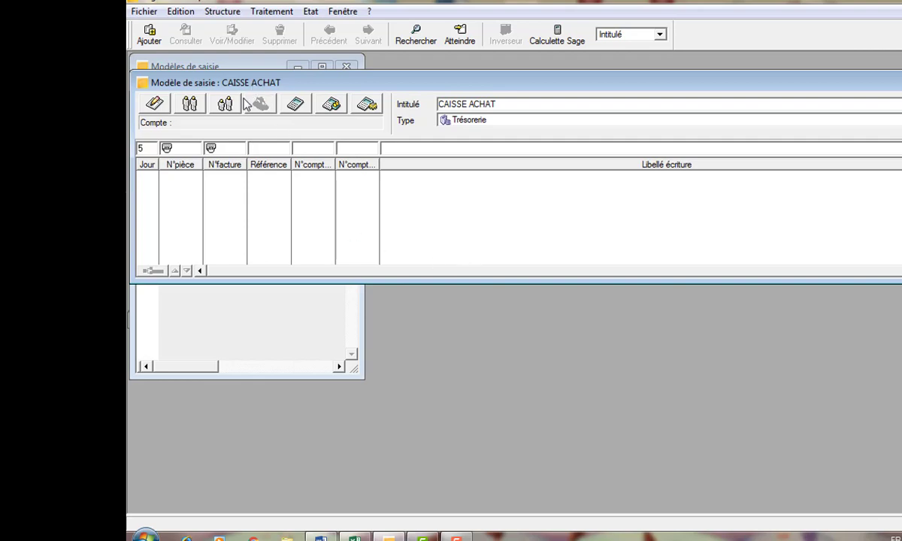
Set the first line's reference to ACHAT and general account to 588700000, with manual entry for the third-party account.
{"action": "left_click", "coordinate": [263, 148]}
{"action": "type", "text": "ACHAT"}
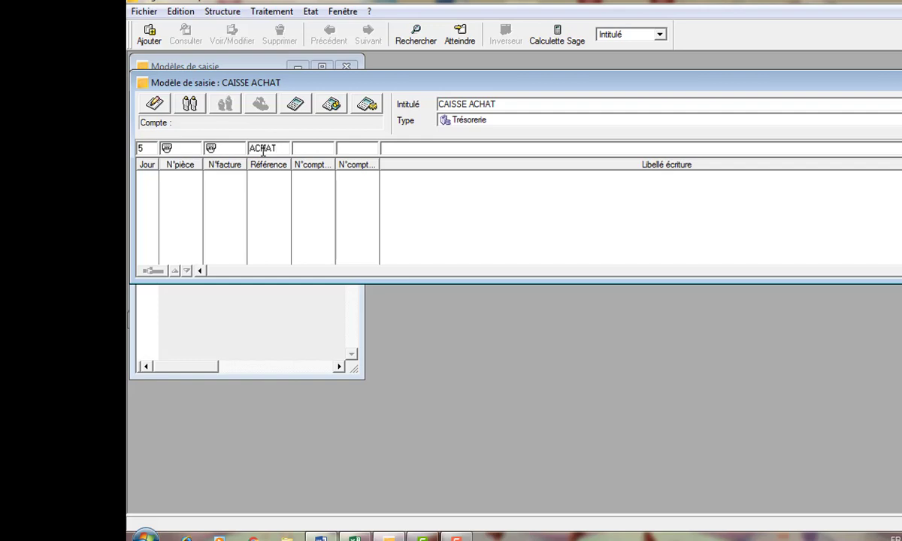
{"action": "key", "text": "Tab"}
{"action": "type", "text": "588700000"}
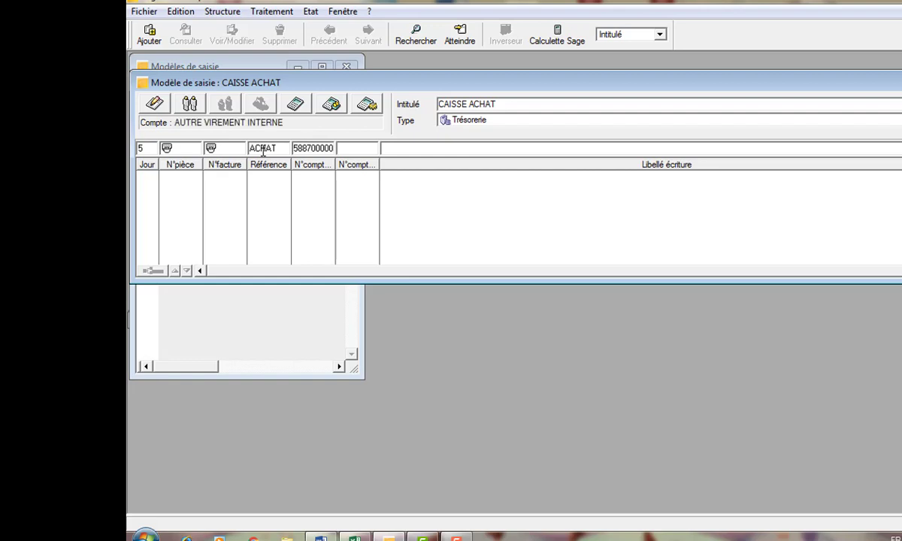
{"action": "key", "text": "Tab"}
Enter the first line's description as "ACHAT FACTN°024 FOKOU", set its amount to balance the entry, and validate the line.
{"action": "type", "text": "ACHAT FA"}
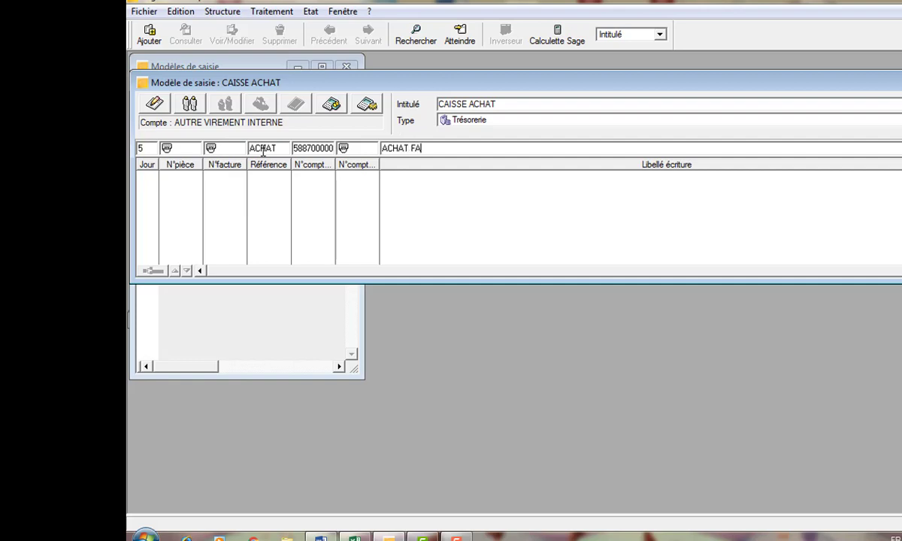
{"action": "type", "text": "CTN°024 FOKOU"}
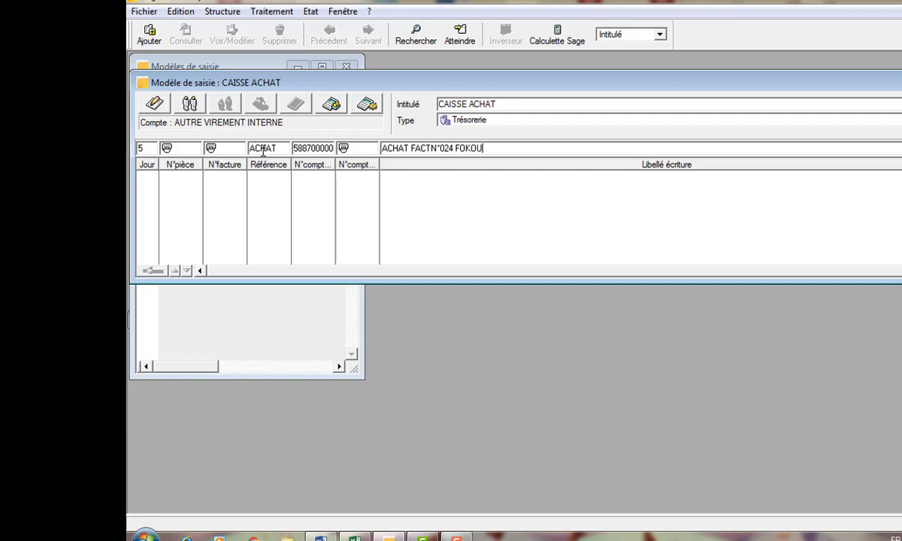
{"action": "key", "text": "Tab"}
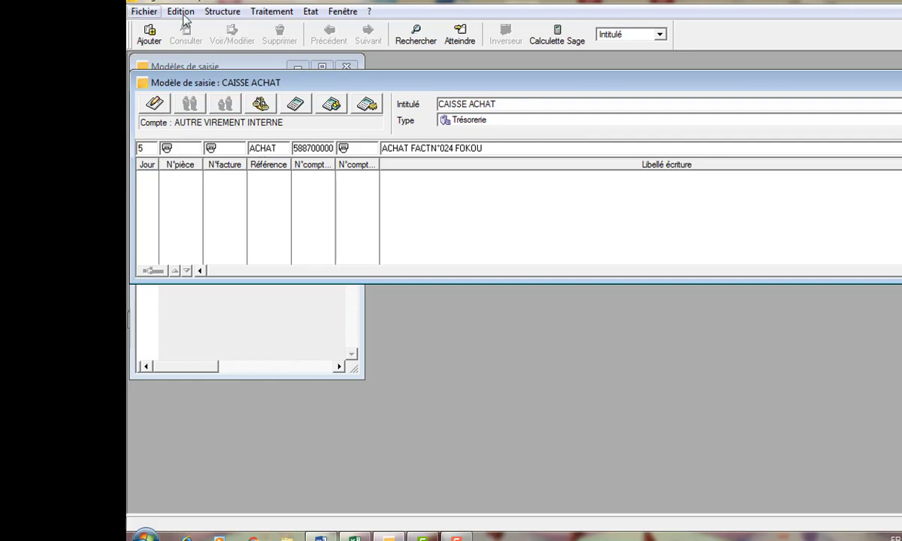
{"action": "left_click", "coordinate": [264, 110]}
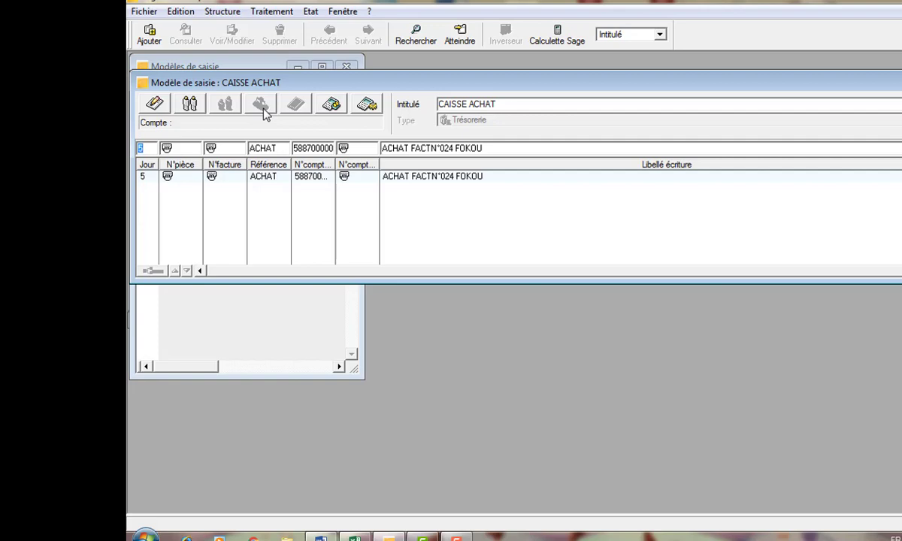
On the second line, set the day and piece number to repeat the previous line, and the invoice number and reference to increment.
{"action": "left_click", "coordinate": [191, 105]}
{"action": "key", "text": "Tab"}
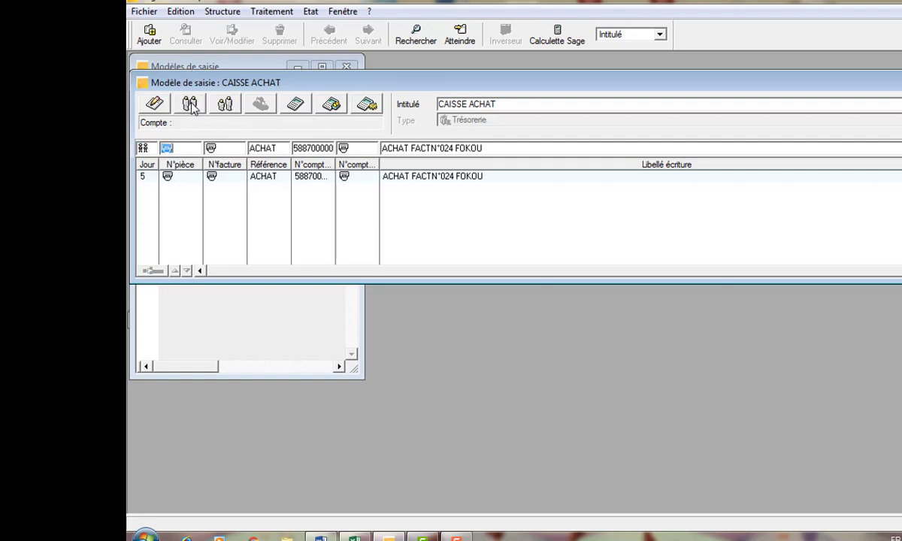
{"action": "left_click", "coordinate": [191, 105]}
{"action": "key", "text": "Tab"}
{"action": "left_click", "coordinate": [224, 106]}
{"action": "key", "text": "Tab"}
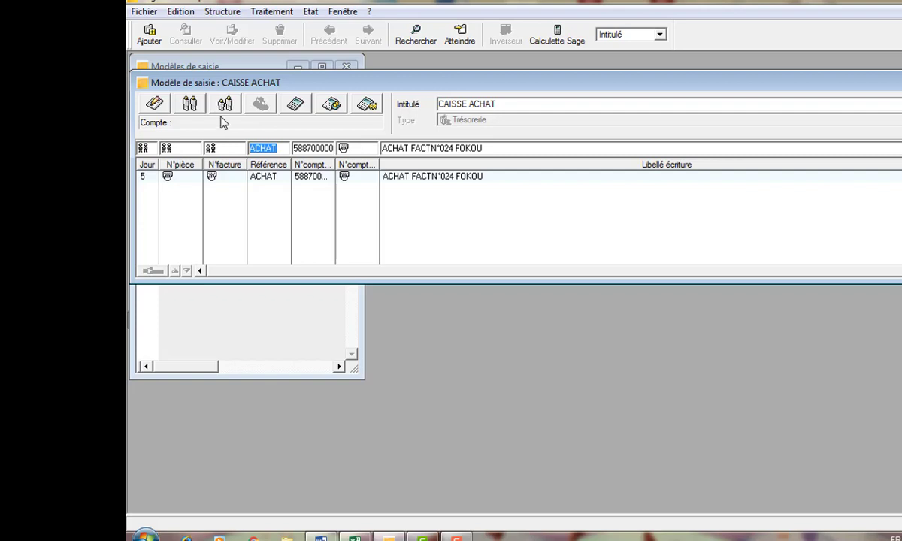
{"action": "left_click", "coordinate": [223, 106]}
{"action": "key", "text": "Tab"}
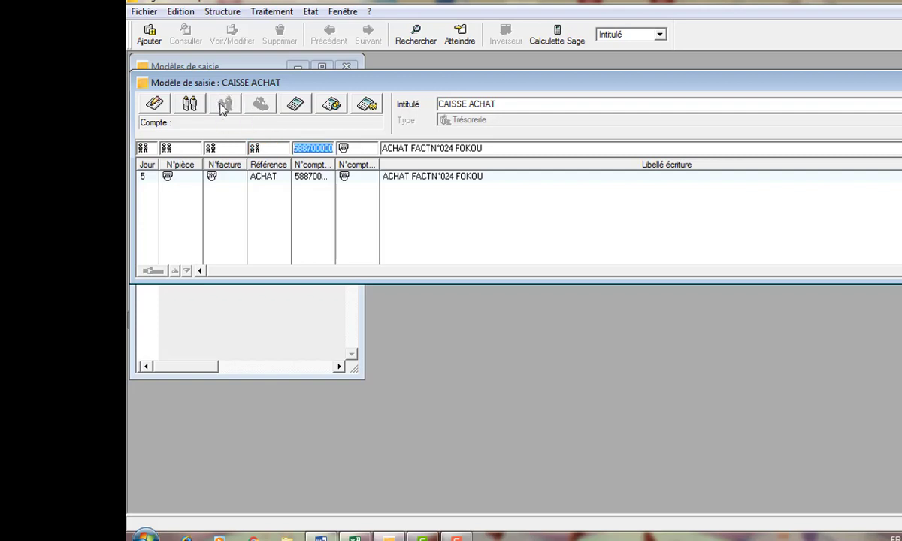
Enter 571 as the second line's general account and look for a matching cash account in the account selection list.
{"action": "type", "text": "571"}
{"action": "key", "text": "Tab"}
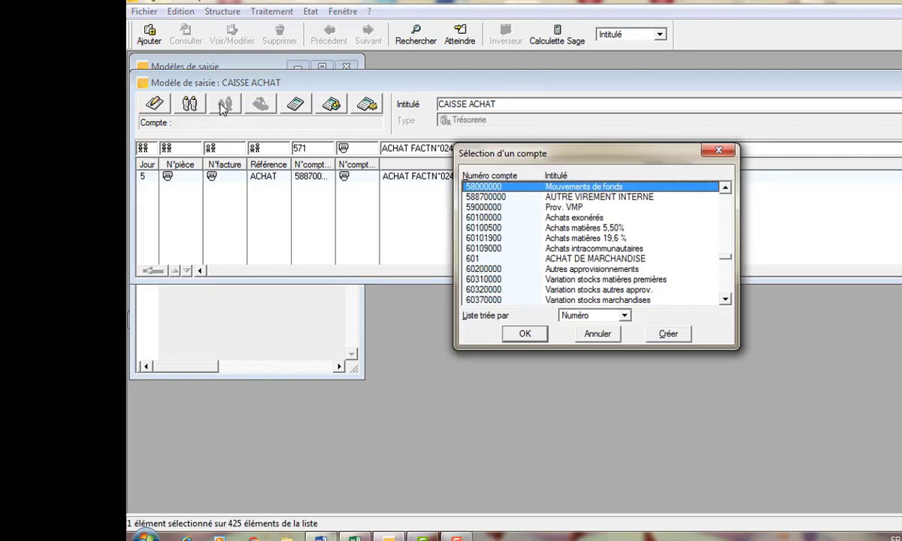
{"action": "left_click", "coordinate": [726, 189]}
{"action": "left_click", "coordinate": [727, 189]}
{"action": "left_click", "coordinate": [726, 189]}
{"action": "left_click", "coordinate": [727, 189]}
{"action": "left_click", "coordinate": [727, 189]}
{"action": "left_click", "coordinate": [726, 188]}
{"action": "left_click", "coordinate": [727, 189]}
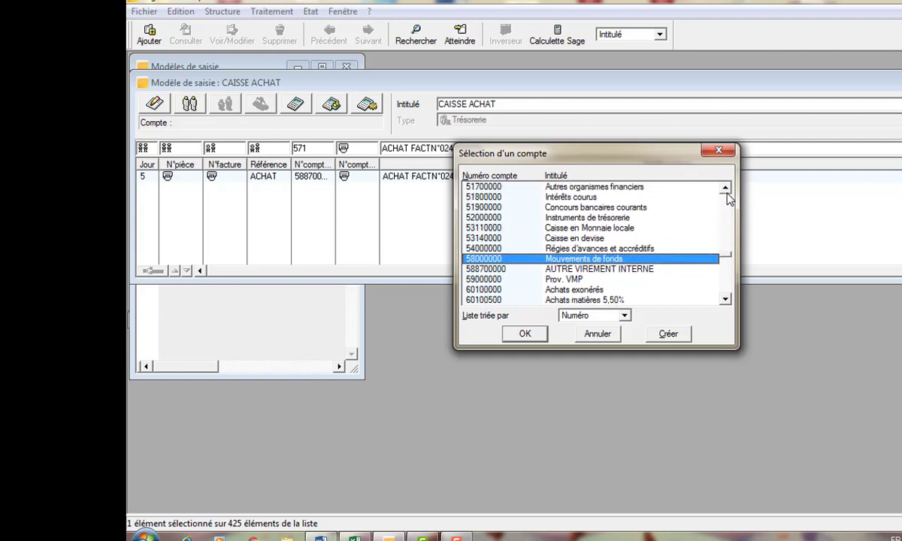
{"action": "left_click", "coordinate": [726, 189]}
{"action": "left_click", "coordinate": [726, 189]}
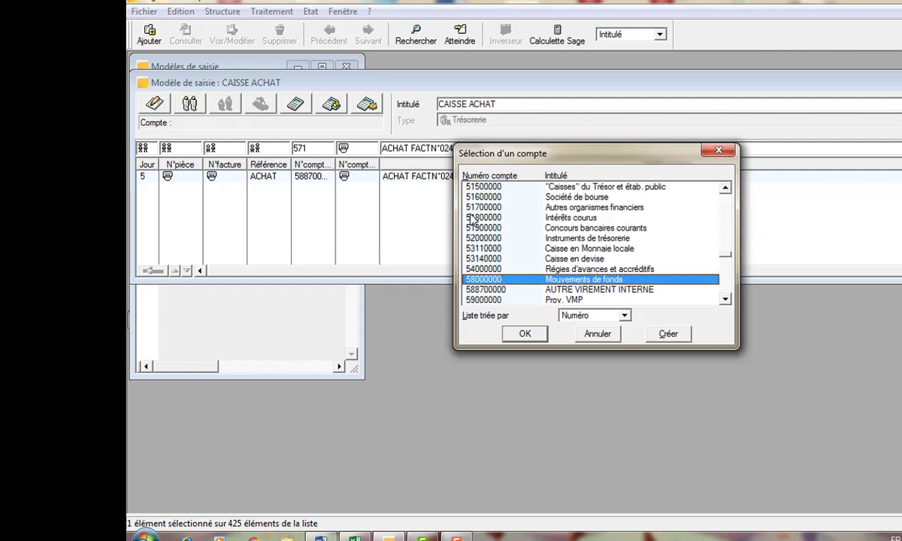
{"action": "left_click", "coordinate": [727, 189]}
{"action": "left_click", "coordinate": [727, 189]}
{"action": "left_click", "coordinate": [726, 189]}
{"action": "left_click", "coordinate": [727, 189]}
{"action": "left_click", "coordinate": [727, 188]}
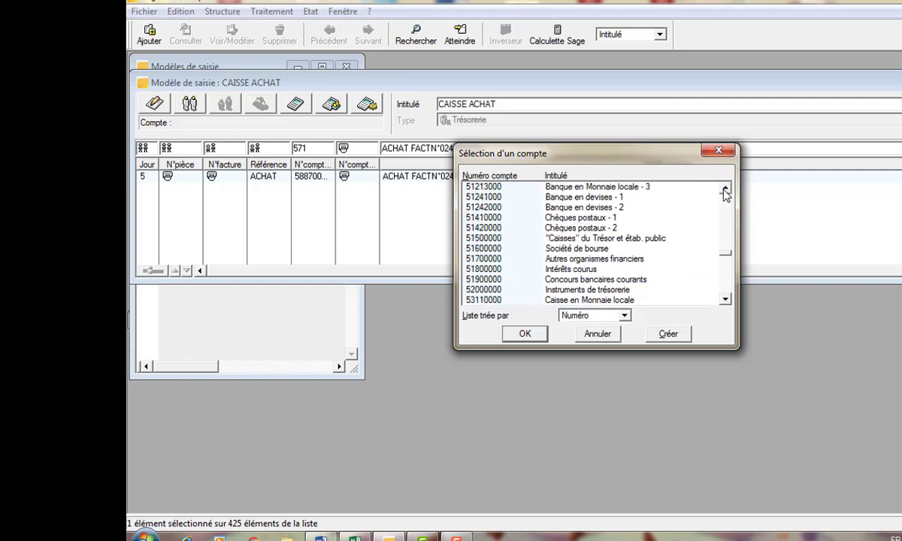
Create a new general account 57110000 titled CAISSE PRINCIPALE and close its account form.
{"action": "left_click", "coordinate": [667, 334]}
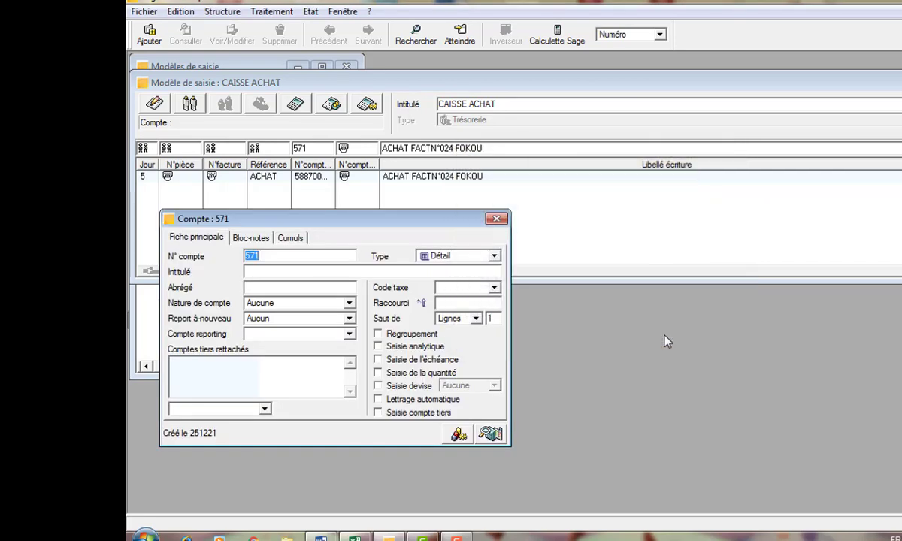
{"action": "left_click", "coordinate": [262, 255]}
{"action": "type", "text": "10000"}
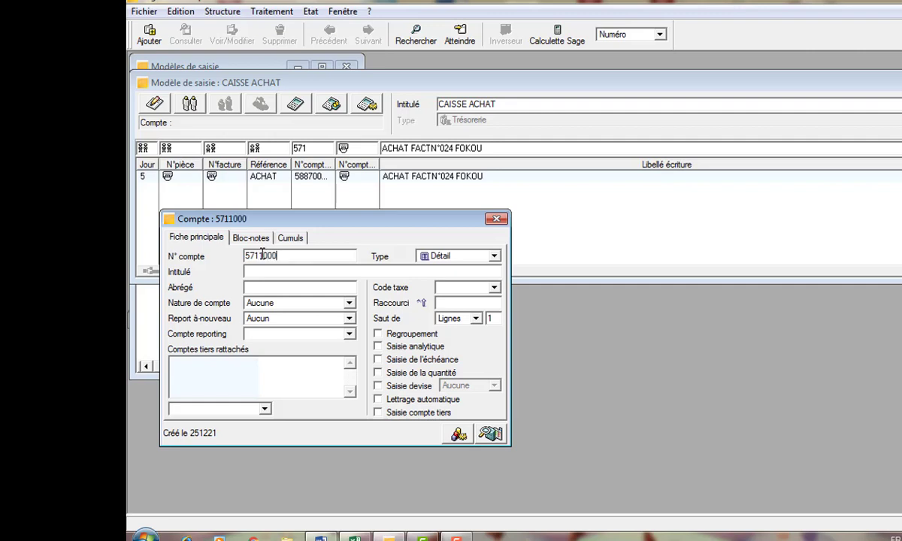
{"action": "key", "text": "Tab"}
{"action": "key", "text": "Tab"}
{"action": "type", "text": "CAISSE "}
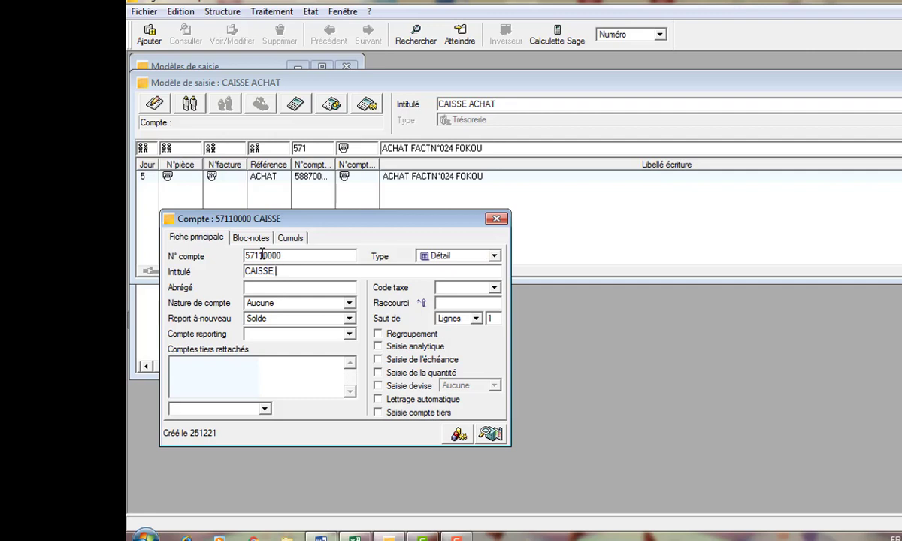
{"action": "type", "text": "PRINCIPA"}
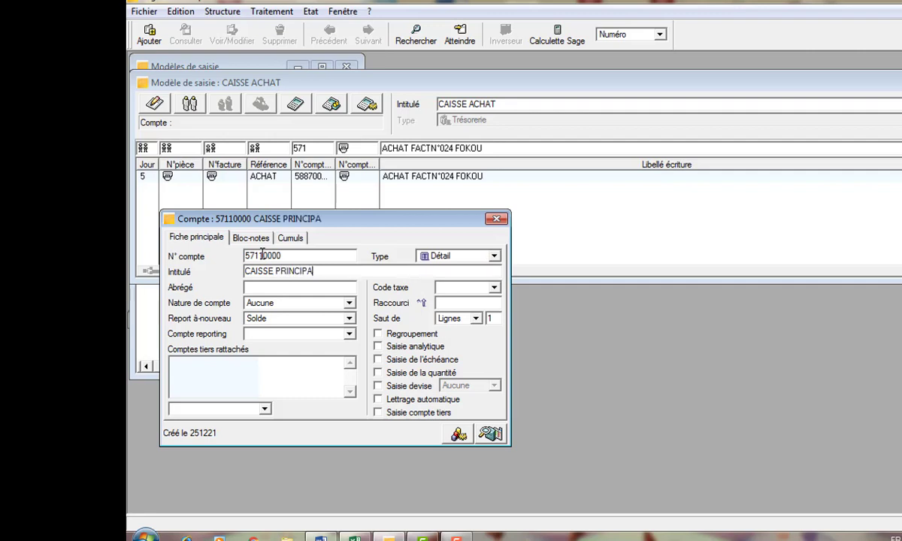
{"action": "type", "text": "LE"}
{"action": "key", "text": "Tab"}
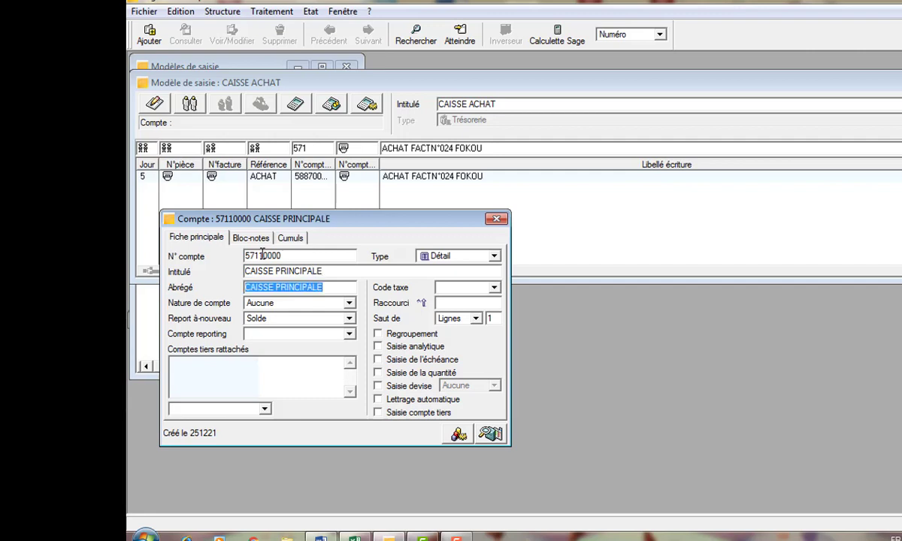
{"action": "left_click", "coordinate": [496, 219]}
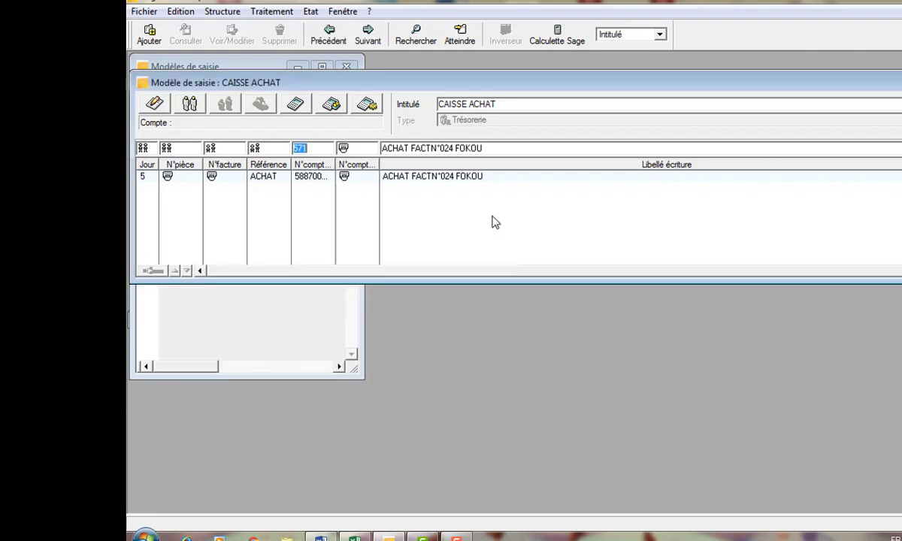
Assign account 57110000 to the template's second line, keep its other settings, and validate the line.
{"action": "key", "text": "Tab"}
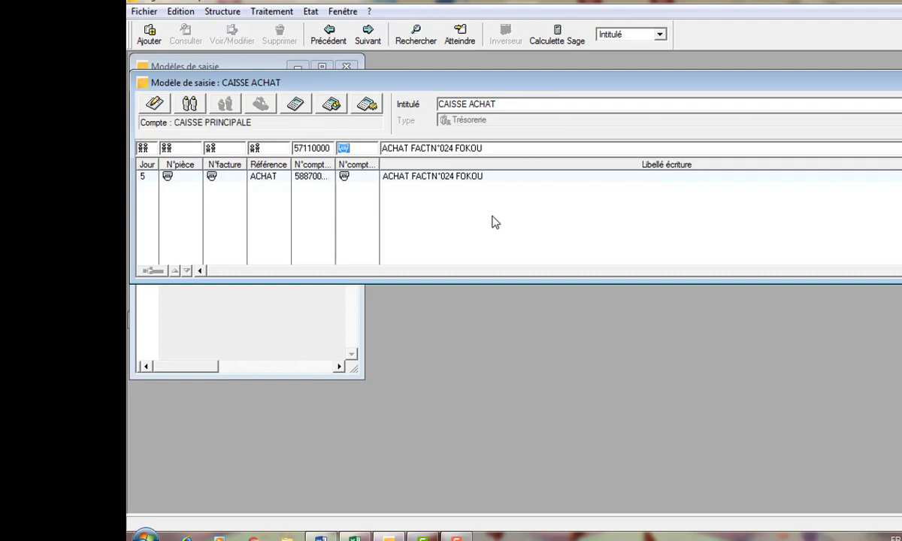
{"action": "key", "text": "Tab"}
{"action": "key", "text": "Tab"}
{"action": "key", "text": "Tab"}
{"action": "key", "text": "Tab"}
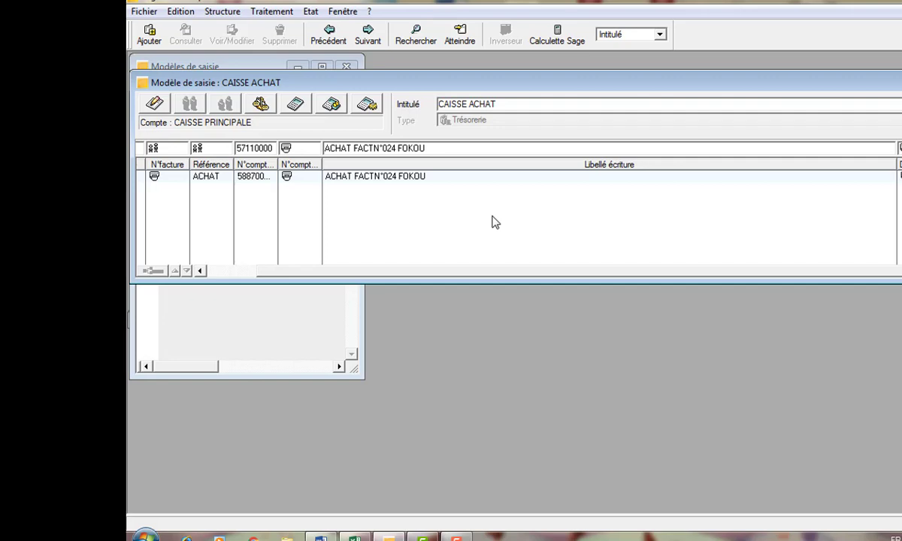
{"action": "key", "text": "Return"}
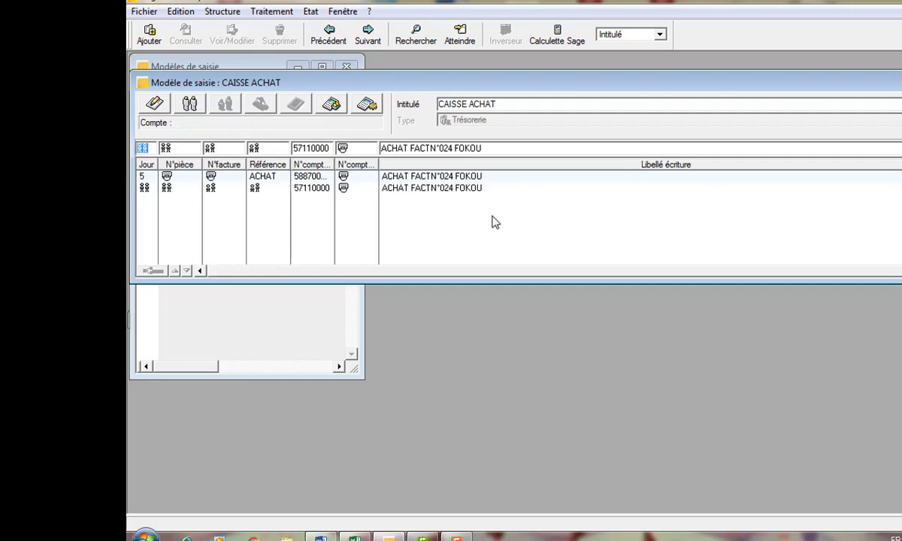
Add a third template line on account 57110000, keeping the settings carried over from the second line.
{"action": "key", "text": "Tab"}
{"action": "key", "text": "Tab"}
{"action": "key", "text": "Tab"}
{"action": "key", "text": "Tab"}
{"action": "key", "text": "Tab"}
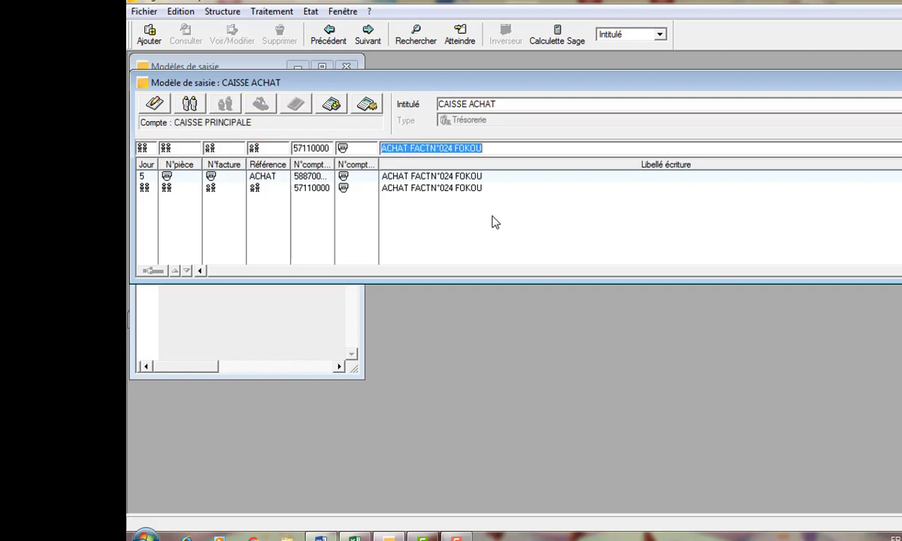
{"action": "key", "text": "Tab"}
{"action": "key", "text": "Tab"}
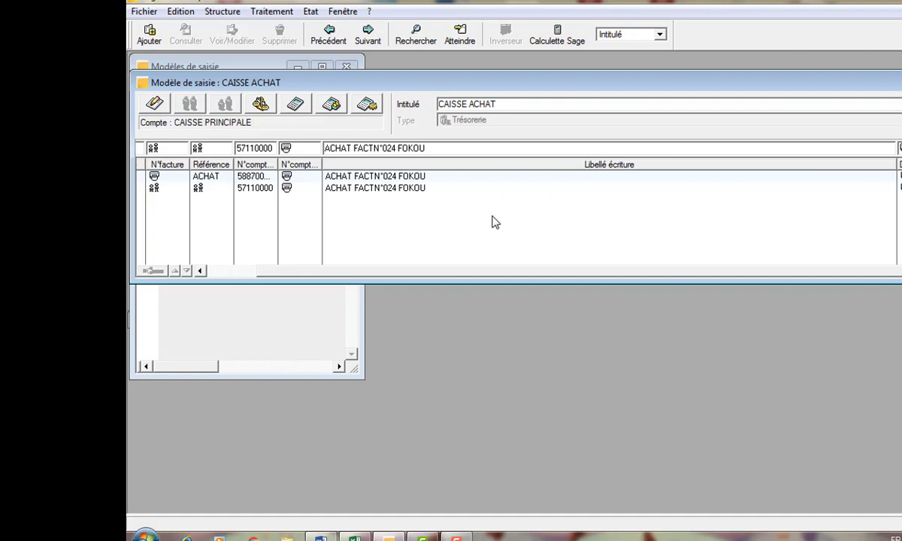
{"action": "key", "text": "Return"}
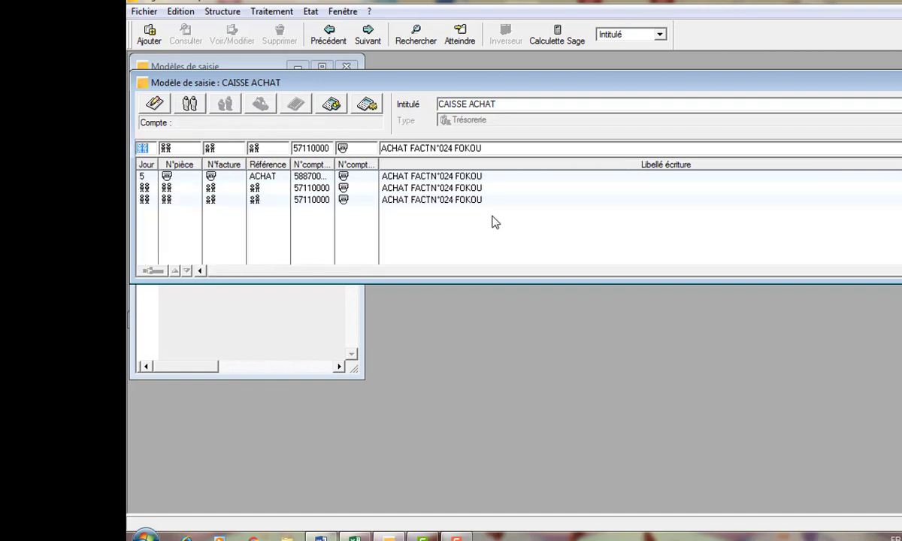
Add a fourth line on account 57110000 with the same settings, and close the CAISSE ACHAT template and the template list.
{"action": "key", "text": "Tab"}
{"action": "key", "text": "Tab"}
{"action": "key", "text": "Tab"}
{"action": "key", "text": "Tab"}
{"action": "key", "text": "Tab"}
{"action": "key", "text": "Tab"}
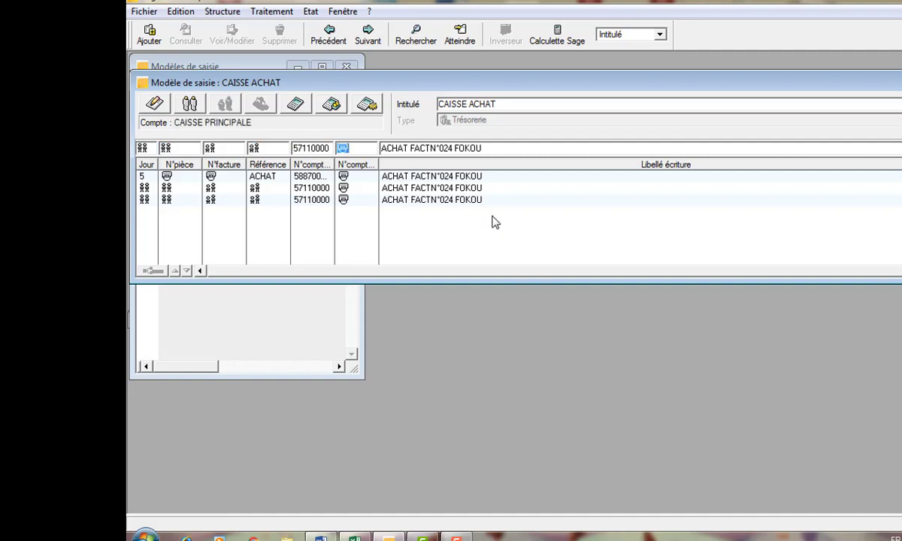
{"action": "key", "text": "Tab"}
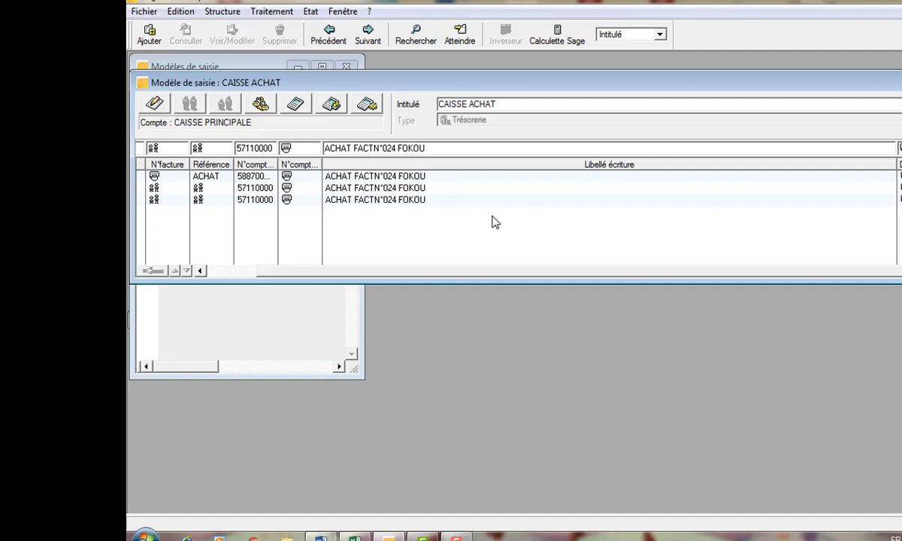
{"action": "key", "text": "Return"}
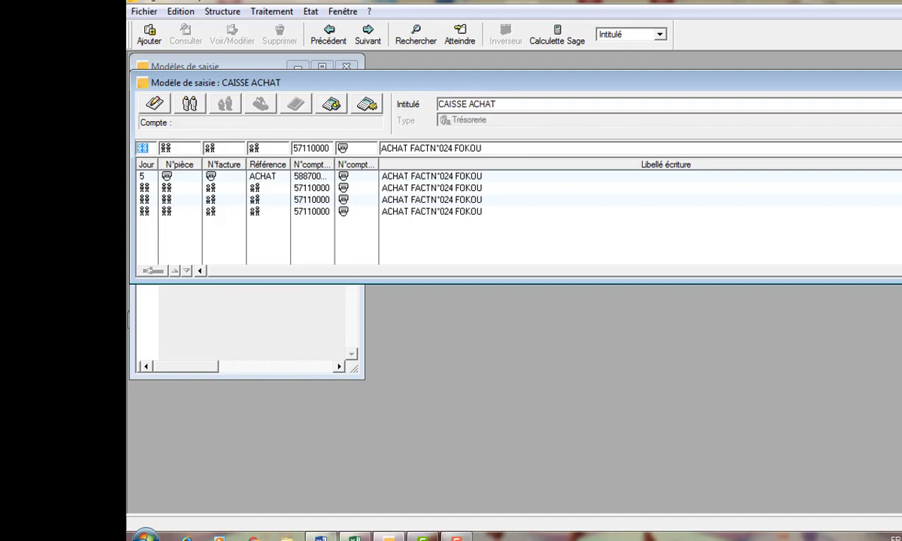
{"action": "key", "text": "Escape"}
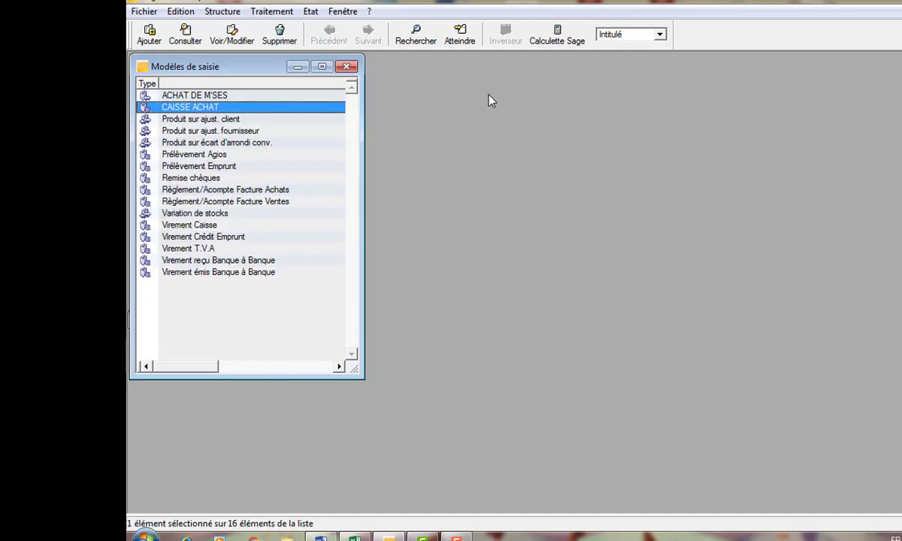
{"action": "left_click", "coordinate": [351, 68]}
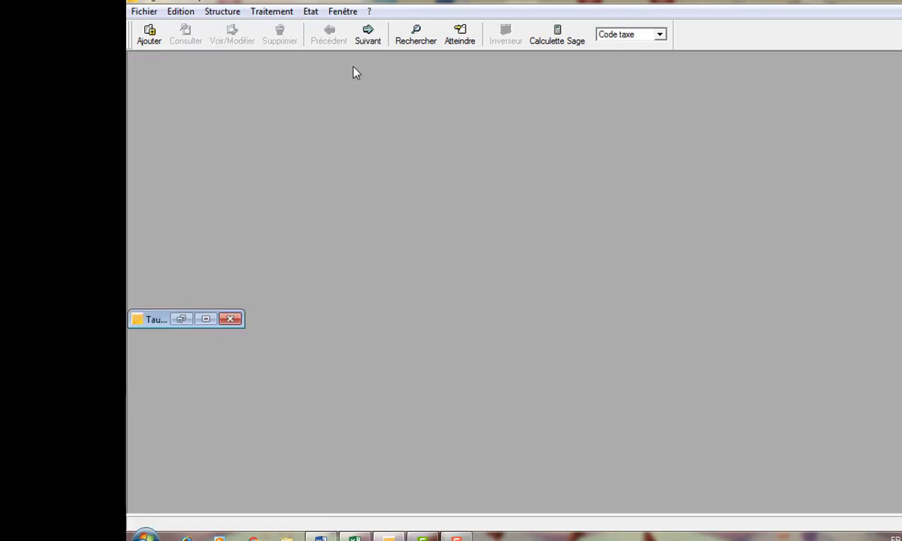
Display the list of entry journals by period and look through the February and March 2021 journals.
{"action": "left_click", "coordinate": [270, 13]}
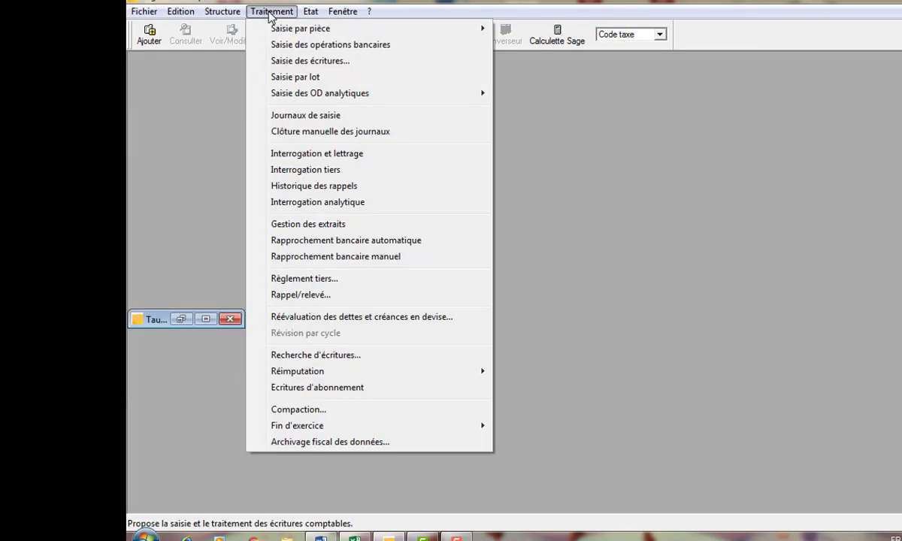
{"action": "left_click", "coordinate": [315, 118]}
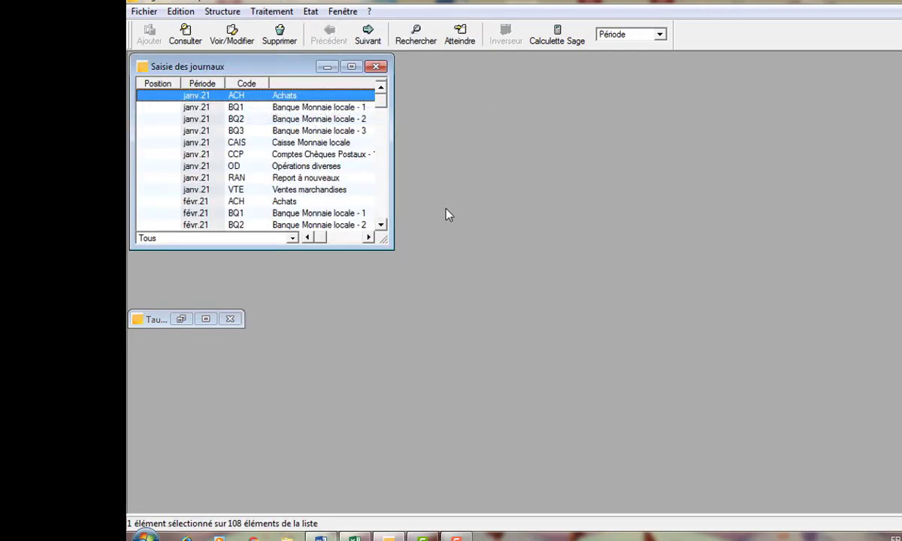
{"action": "left_click", "coordinate": [381, 225]}
{"action": "left_click", "coordinate": [381, 225]}
{"action": "left_click", "coordinate": [383, 226]}
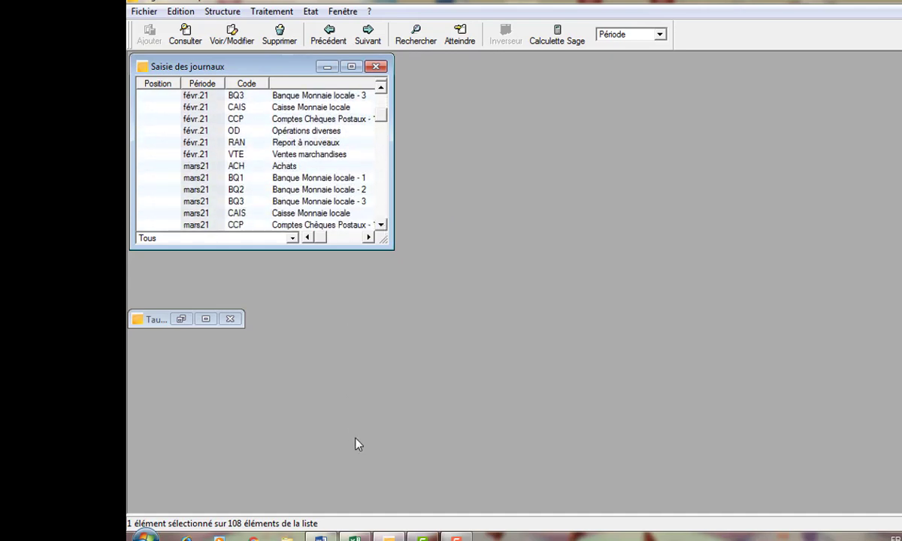
Switch to the QUIT DU JOUR document in Word, read the purchase exercise, and close it.
{"action": "mouse_move", "coordinate": [457, 539]}
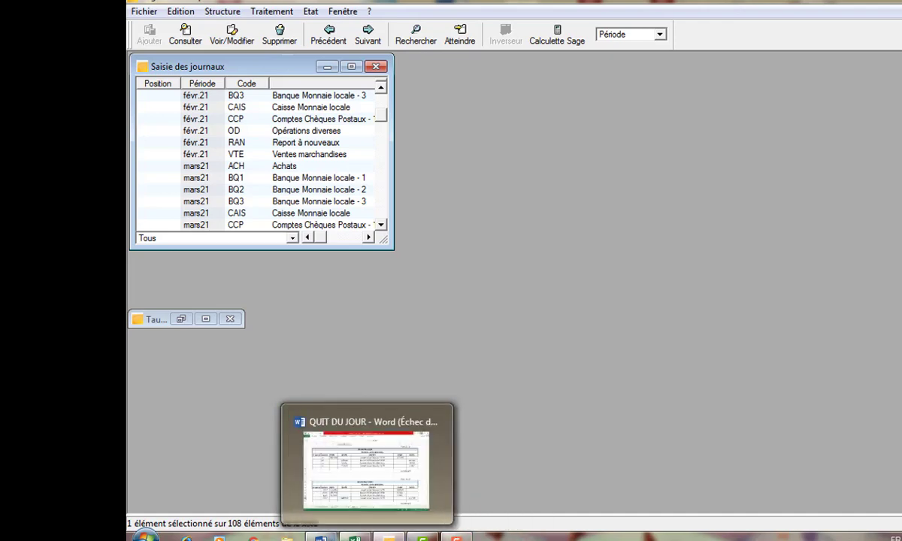
{"action": "left_click", "coordinate": [321, 538]}
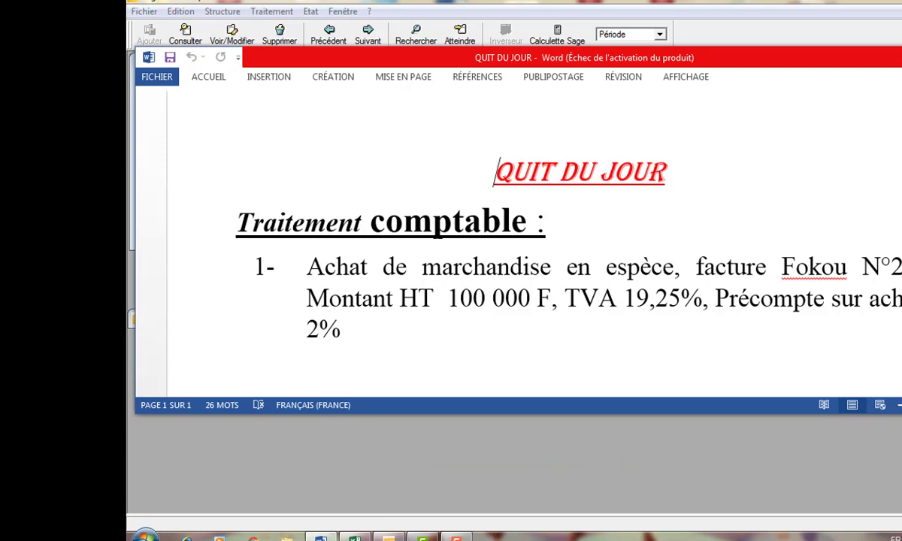
{"action": "key", "text": "alt+F4"}
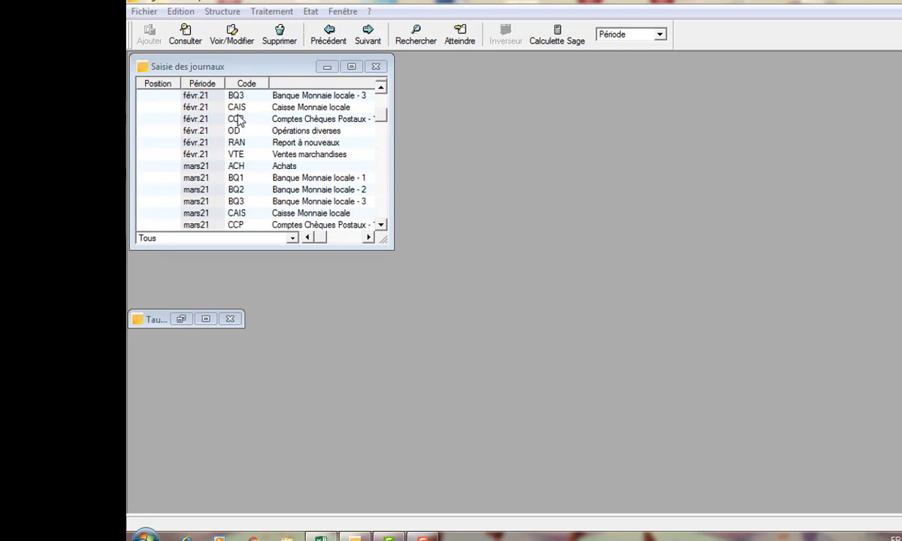
Open the Achats journal (ACH) for February 2021 and maximize its window.
{"action": "left_click", "coordinate": [380, 88]}
{"action": "left_click", "coordinate": [380, 88]}
{"action": "left_click", "coordinate": [380, 88]}
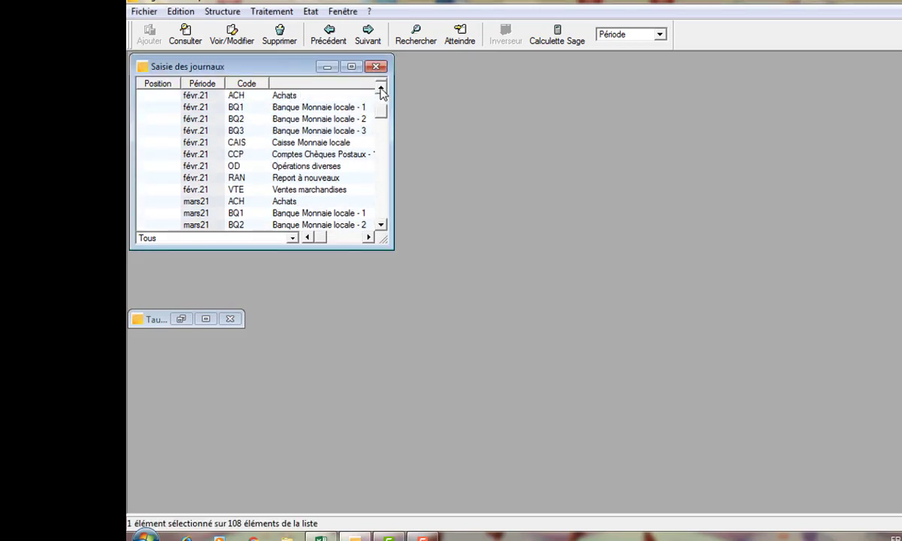
{"action": "double_click", "coordinate": [234, 96]}
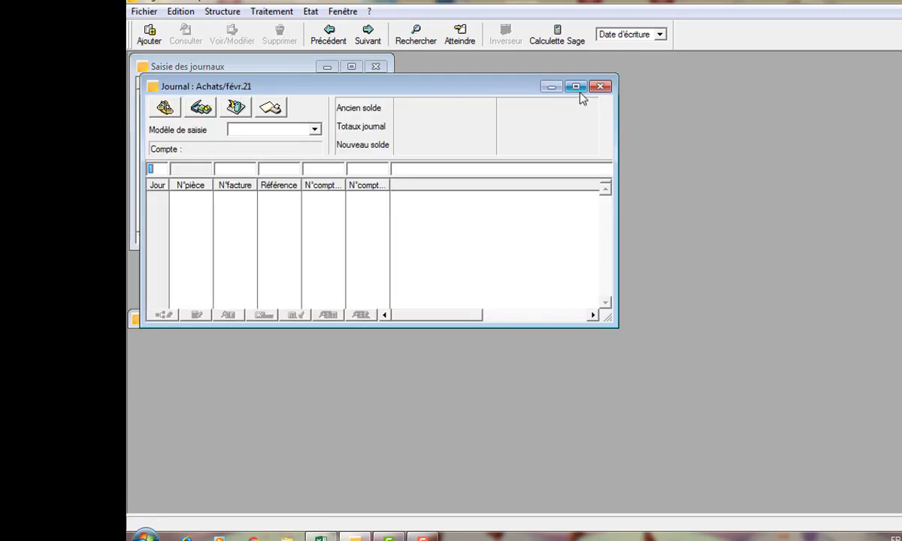
{"action": "left_click", "coordinate": [576, 87]}
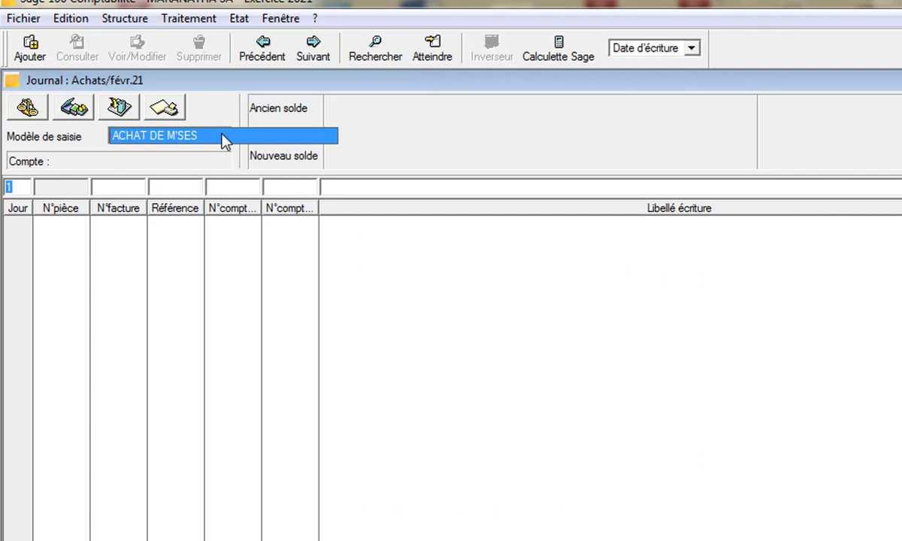
Load the ACHAT DE M'SES template into the purchase journal and enter 024 as the invoice number.
{"action": "left_click", "coordinate": [224, 141]}
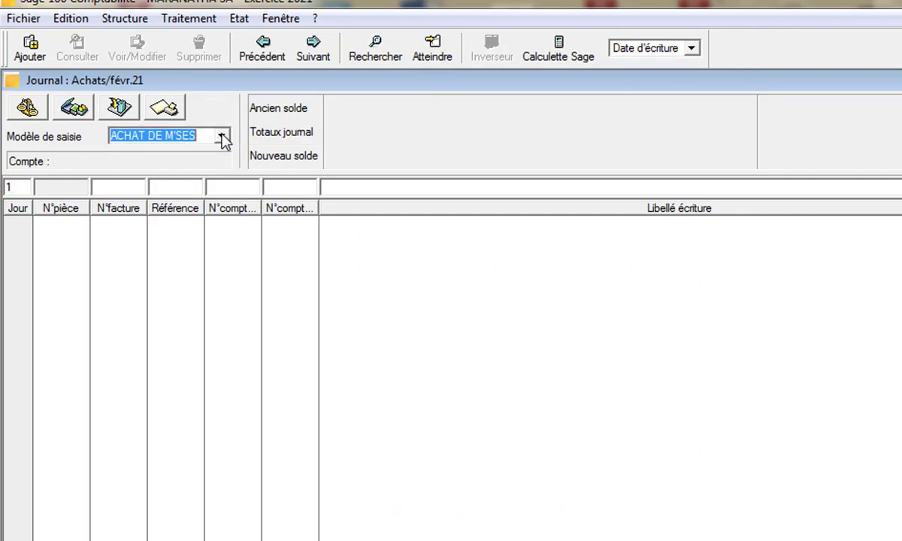
{"action": "key", "text": "Return"}
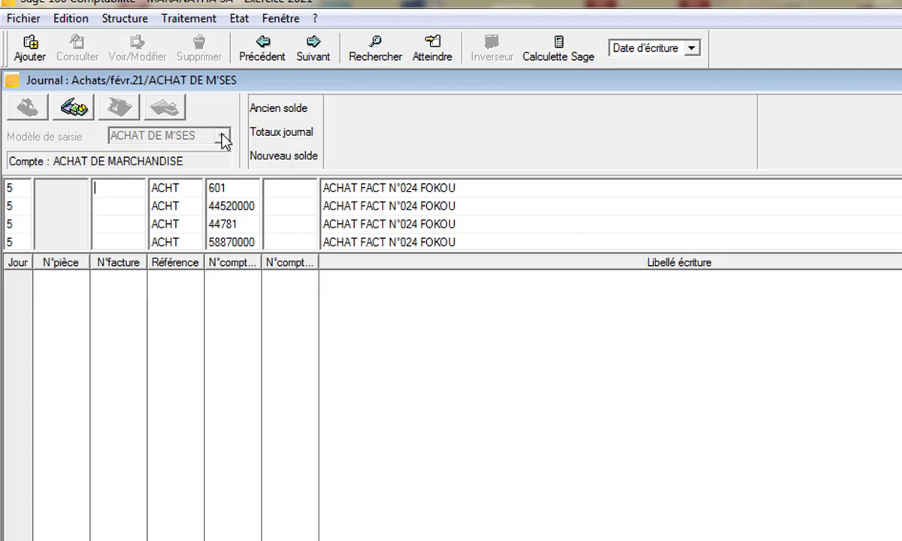
{"action": "type", "text": "024"}
{"action": "scroll", "coordinate": [452, 361], "scroll_direction": "right", "scroll_amount": 1}
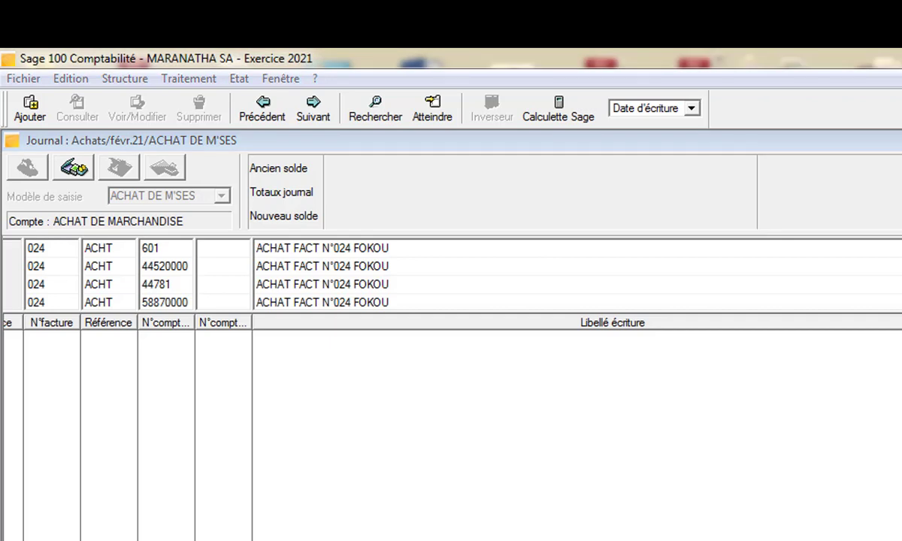
{"action": "key", "text": "Return"}
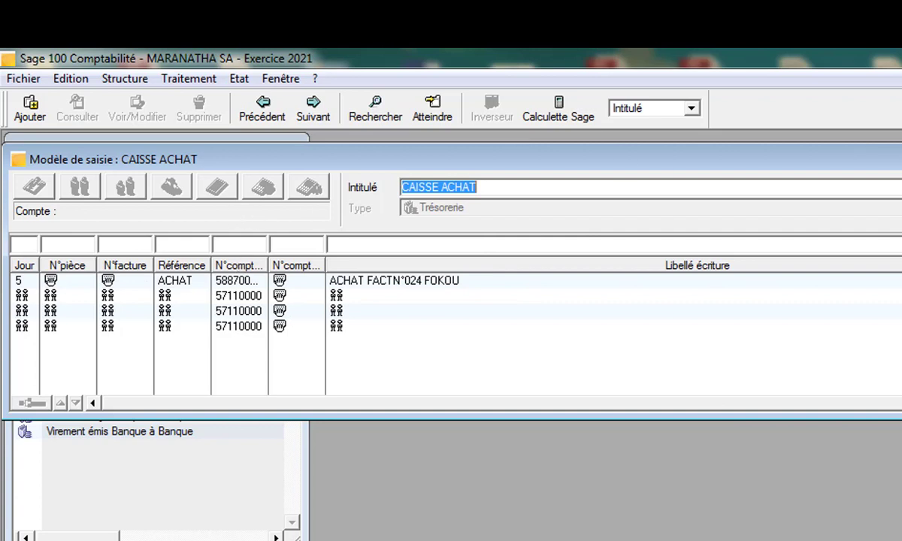
Close the CAISSE ACHAT template, examine the lines and debit and credit settings of ACHAT DE MARCHANDISE, and close it too.
{"action": "key", "text": "Escape"}
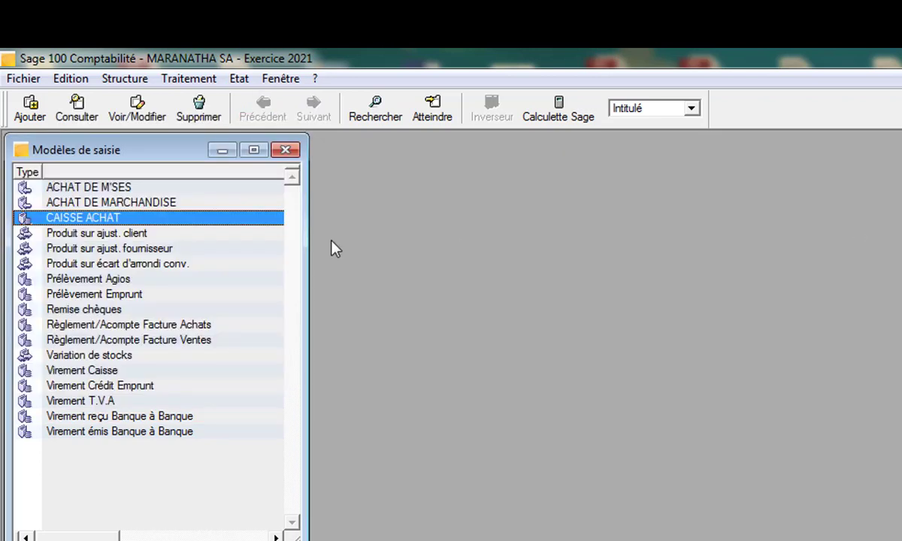
{"action": "double_click", "coordinate": [88, 200]}
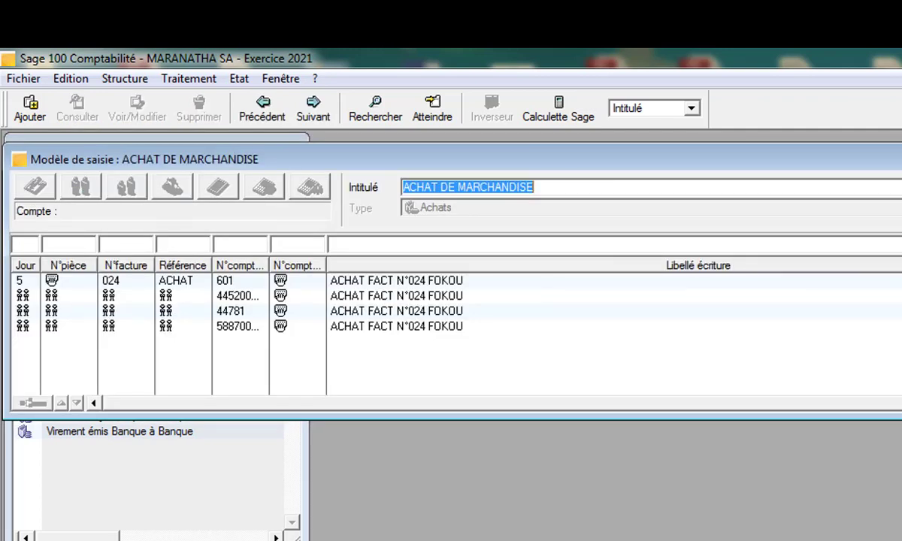
{"action": "scroll", "coordinate": [466, 324], "scroll_direction": "right", "scroll_amount": 2}
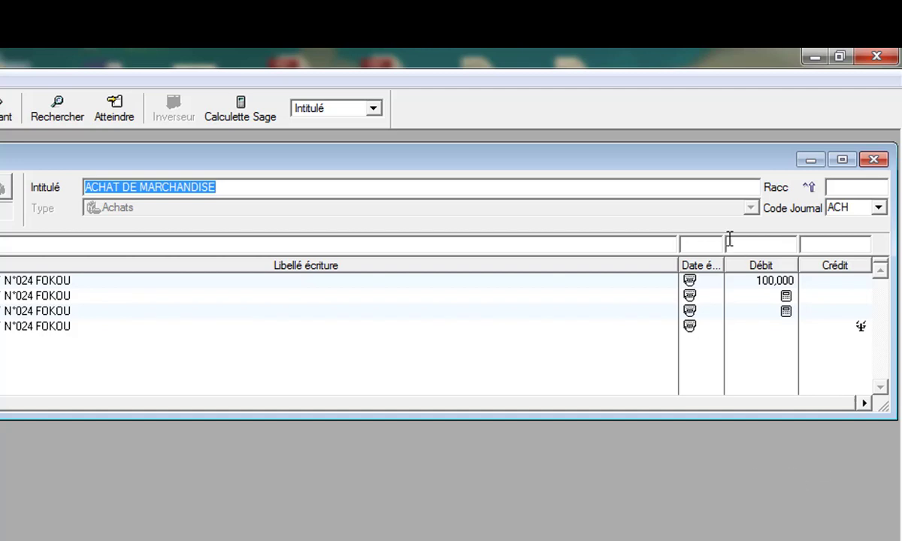
{"action": "left_click", "coordinate": [876, 163]}
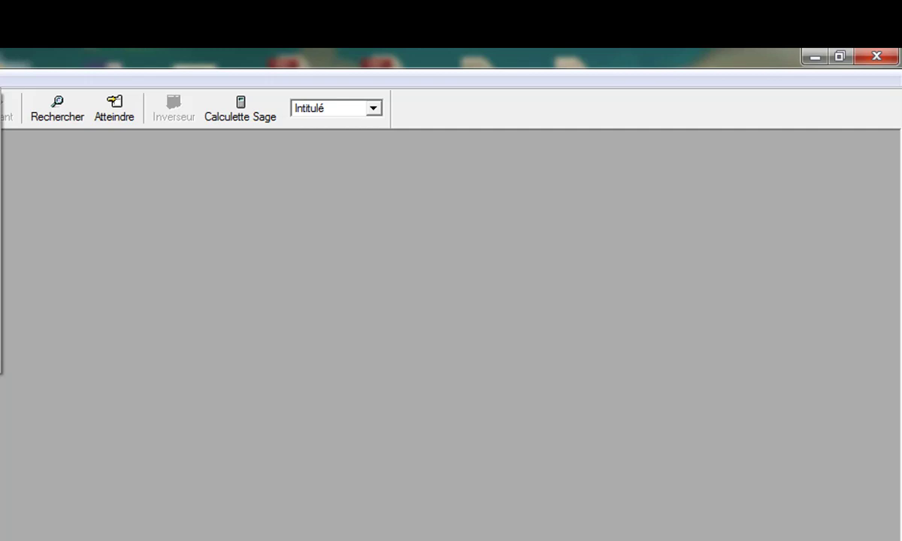
{"action": "mouse_move", "coordinate": [0, 79]}
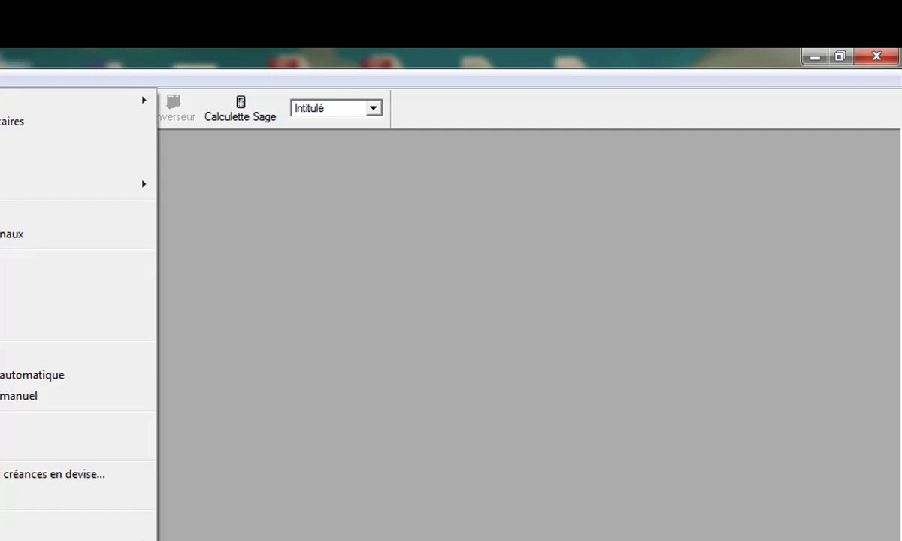
Open the journal entry list and open the Caisse Monnaie locale (CAIS) journal for May 2021.
{"action": "left_click", "coordinate": [3, 214]}
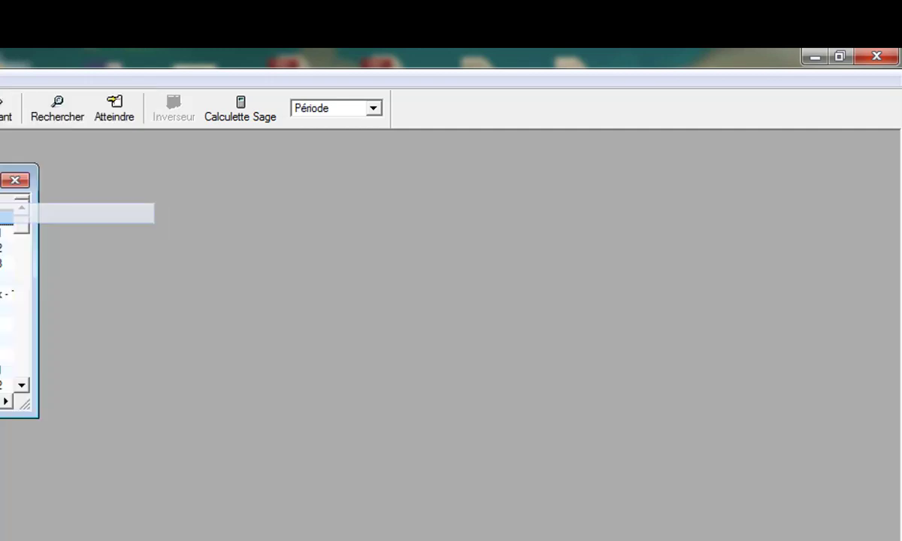
{"action": "left_click", "coordinate": [22, 386]}
{"action": "left_click_drag", "start_coordinate": [26, 381], "coordinate": [26, 381]}
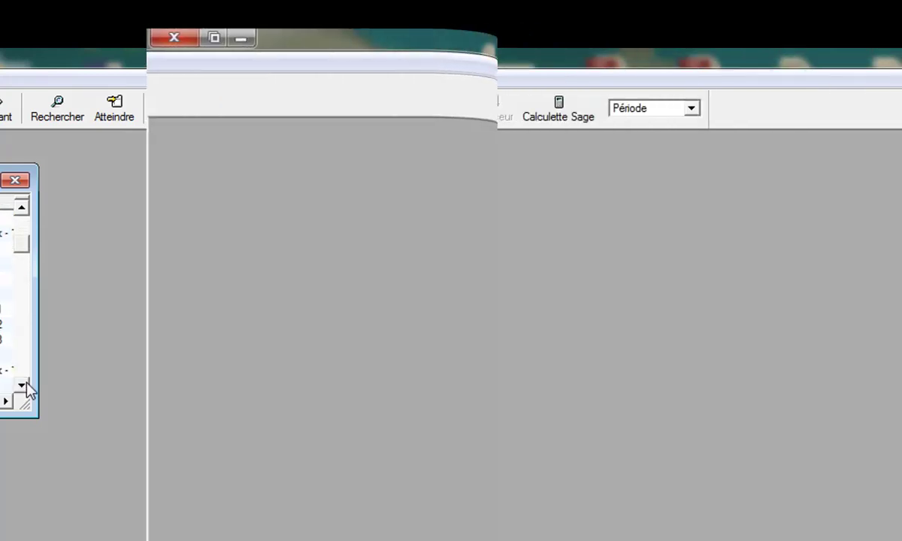
{"action": "left_click_drag", "start_coordinate": [25, 384], "coordinate": [25, 384]}
{"action": "left_click_drag", "start_coordinate": [343, 386], "coordinate": [343, 386]}
{"action": "left_click", "coordinate": [344, 385]}
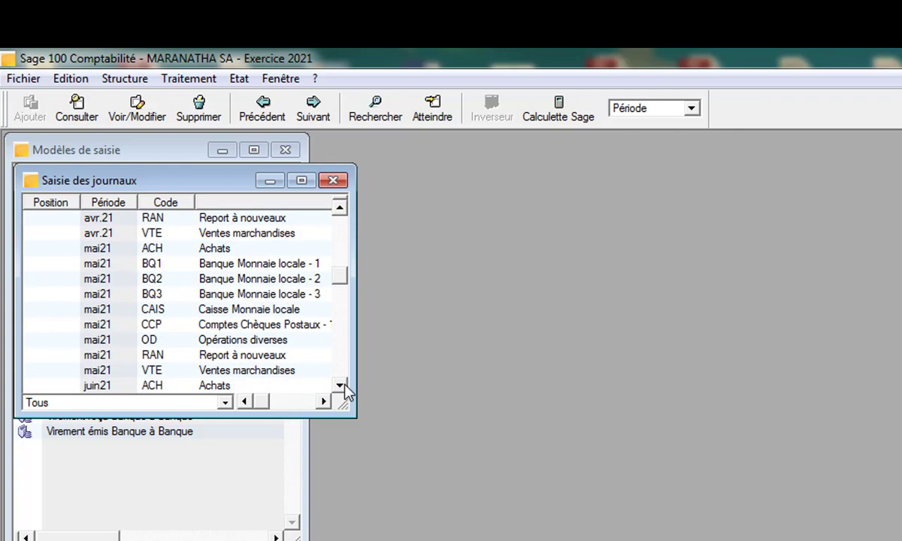
{"action": "double_click", "coordinate": [154, 312]}
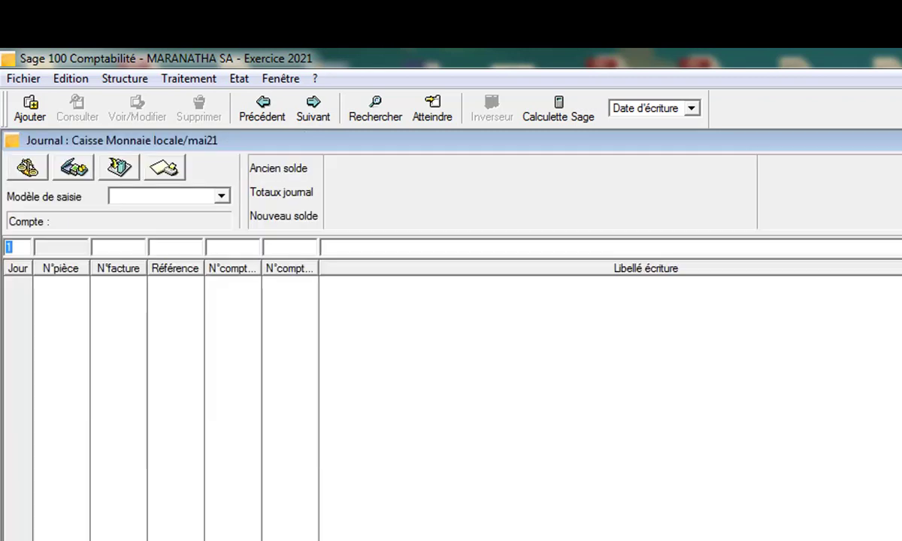
Load the CAISSE ACHAT template into the May 2021 cash journal, edit the first credit amount and record the entry.
{"action": "left_click", "coordinate": [222, 196]}
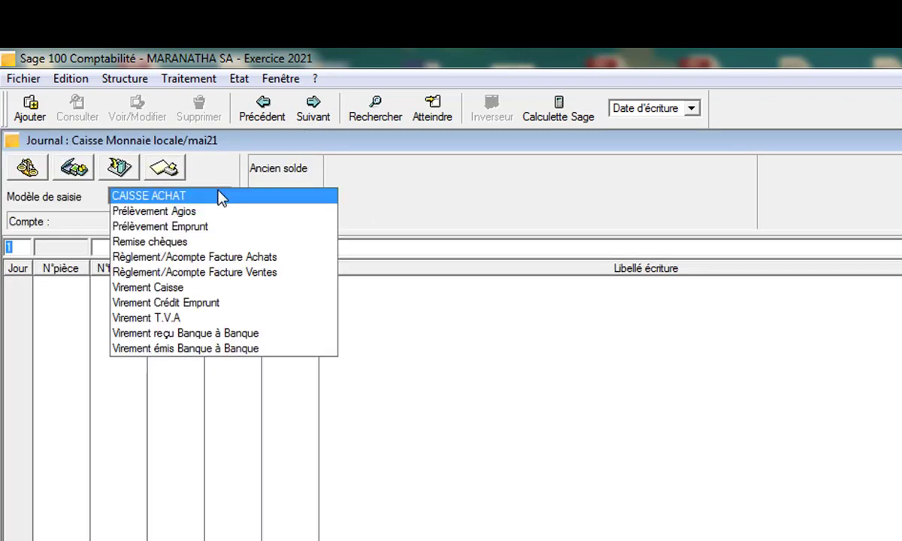
{"action": "left_click", "coordinate": [222, 196]}
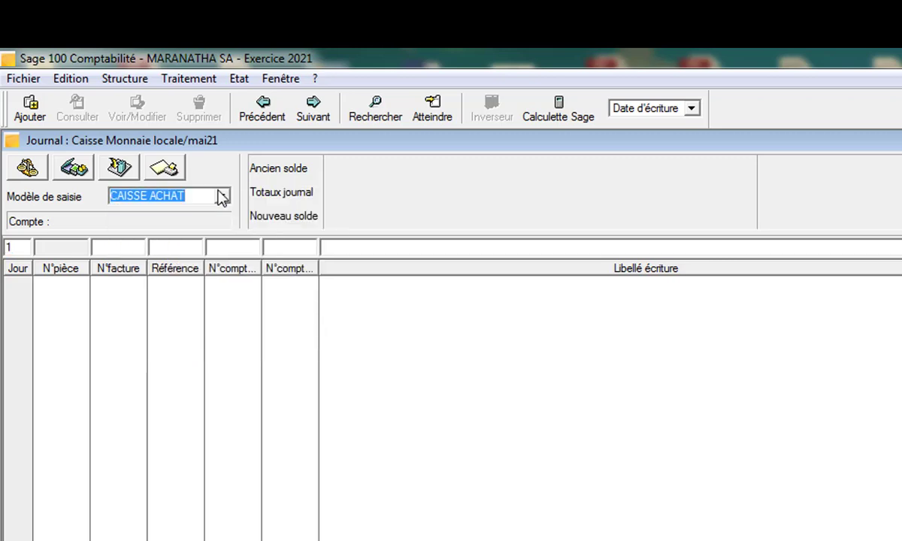
{"action": "key", "text": "Return"}
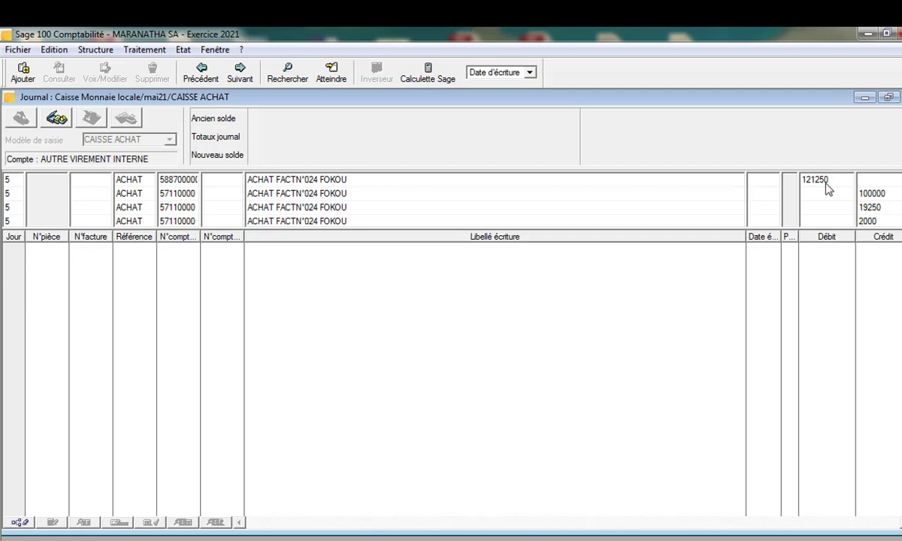
{"action": "left_click", "coordinate": [889, 193]}
{"action": "type", "text": "100"}
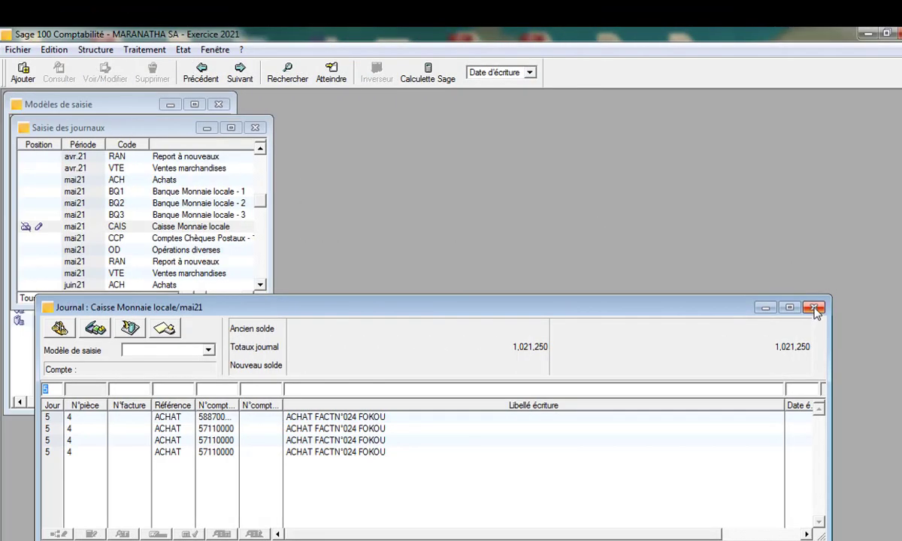
Close the May 2021 cash journal and delete its recorded entries from the journal list.
{"action": "left_click", "coordinate": [813, 306]}
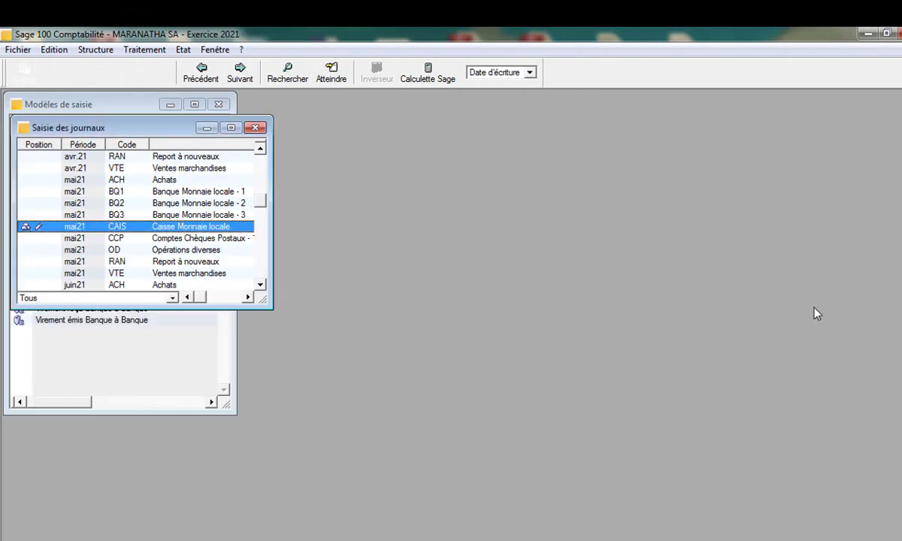
{"action": "right_click", "coordinate": [54, 228]}
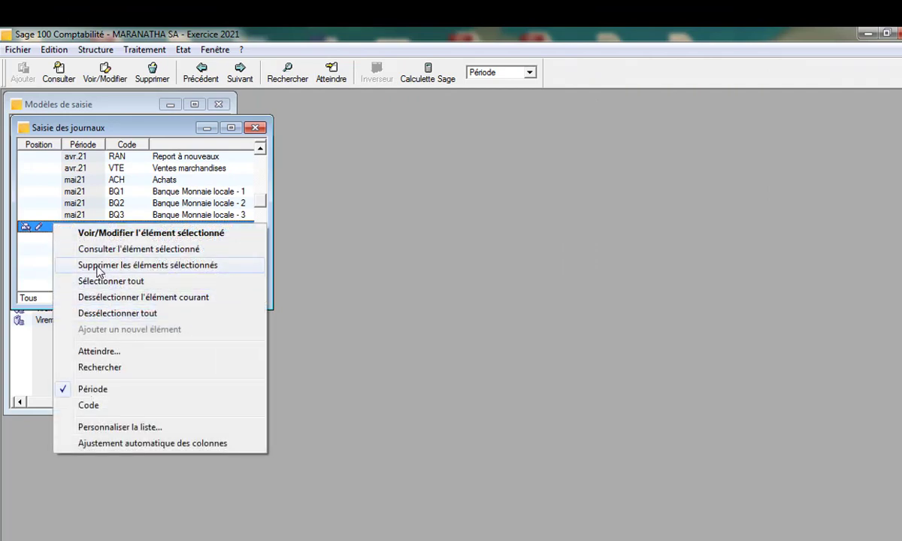
{"action": "left_click", "coordinate": [97, 265]}
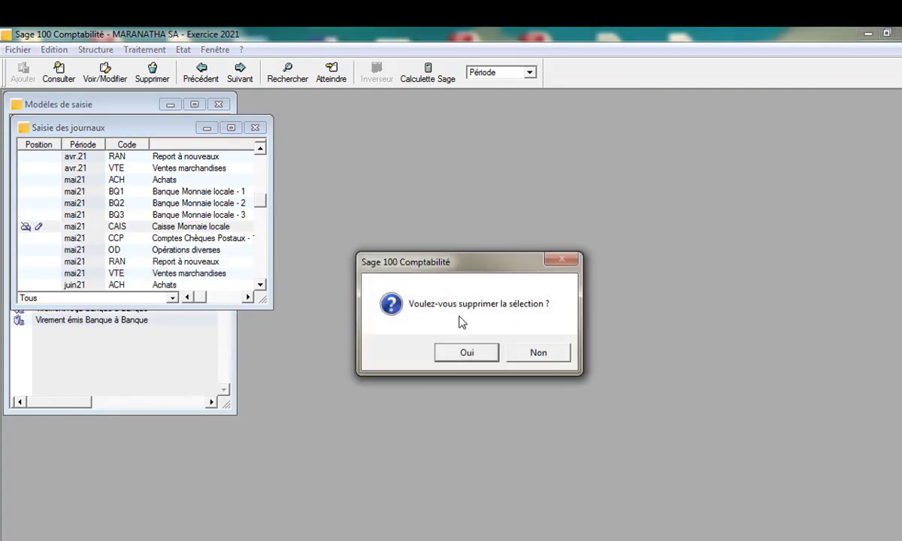
{"action": "left_click", "coordinate": [474, 358]}
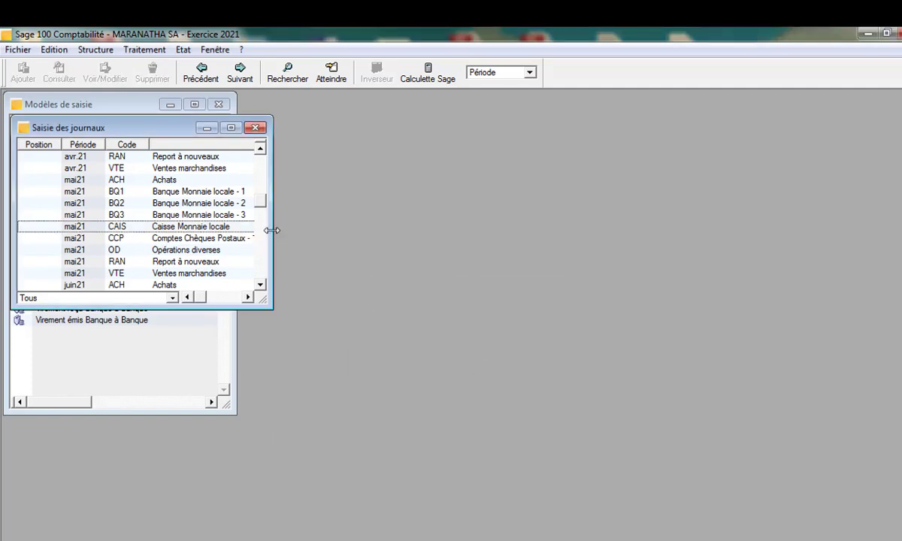
Enlarge the journal list window, reopen the Caisse Monnaie locale (CAIS) journal for May 2021 and maximize it.
{"action": "left_click_drag", "start_coordinate": [272, 230], "coordinate": [566, 149]}
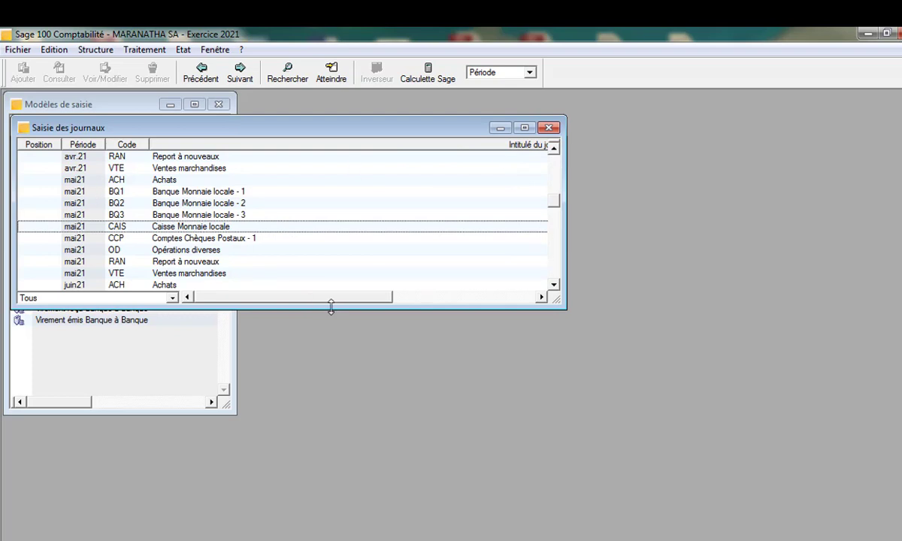
{"action": "left_click_drag", "start_coordinate": [331, 307], "coordinate": [334, 537]}
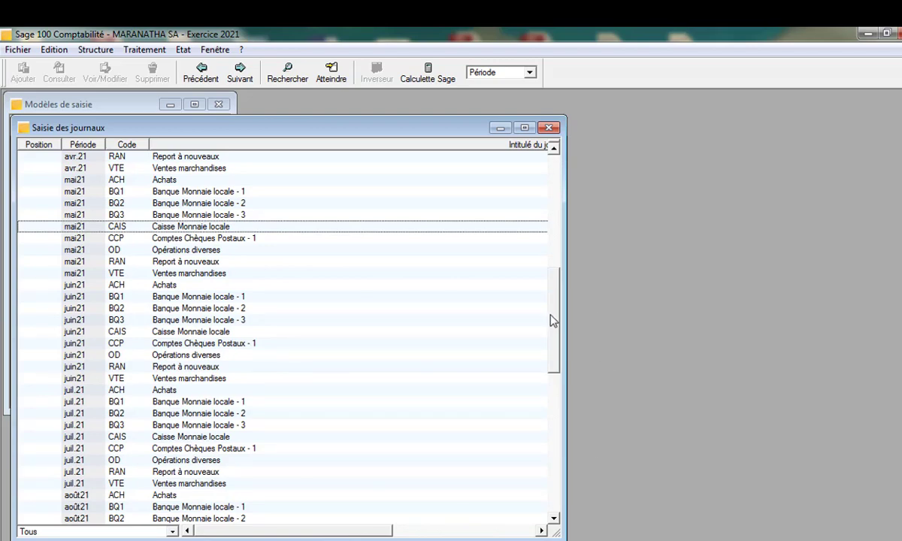
{"action": "mouse_move", "coordinate": [552, 321]}
{"action": "left_mouse_down"}
{"action": "mouse_move", "coordinate": [530, 160]}
{"action": "mouse_move", "coordinate": [543, 104]}
{"action": "mouse_move", "coordinate": [558, 307]}
{"action": "left_mouse_up"}
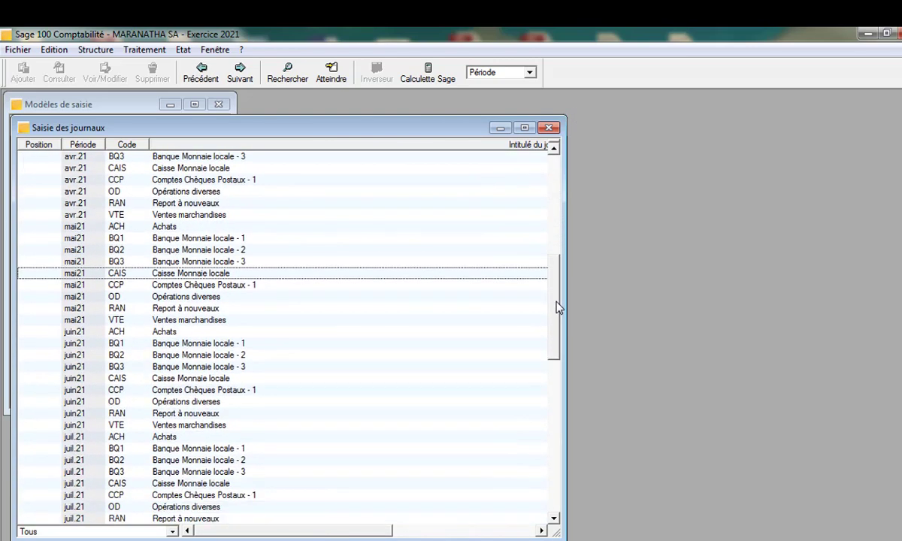
{"action": "double_click", "coordinate": [106, 274]}
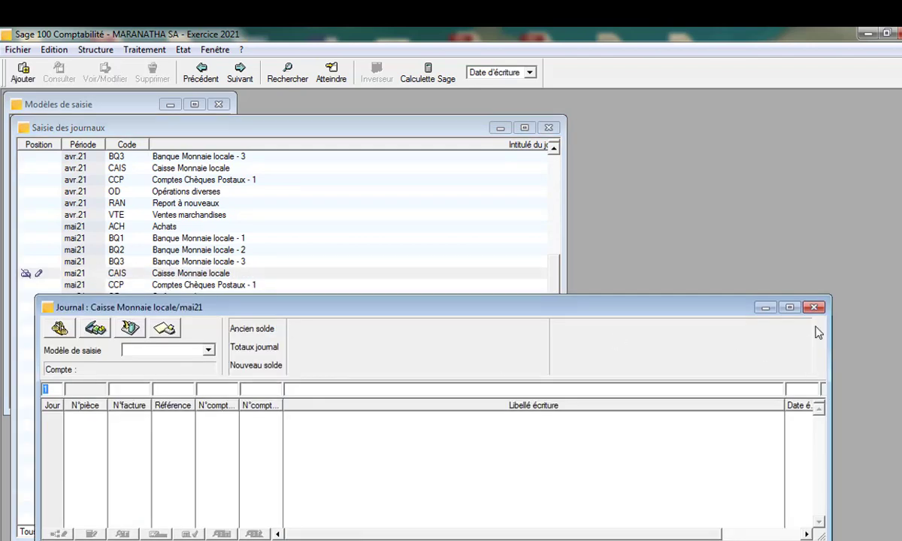
{"action": "left_click", "coordinate": [790, 308]}
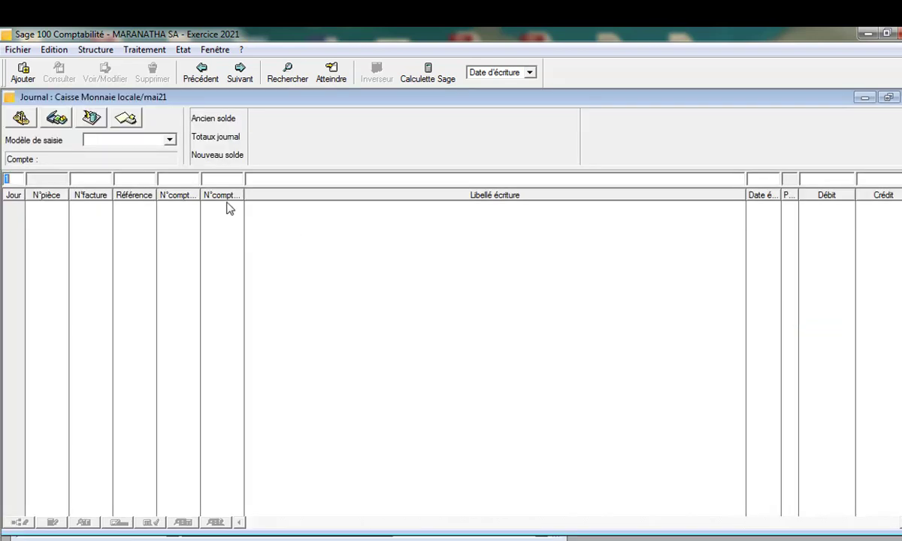
Load the CAISSE ACHAT template into the cash journal, enter 024 as the invoice number and record its lines.
{"action": "left_click", "coordinate": [172, 145]}
{"action": "left_click", "coordinate": [172, 145]}
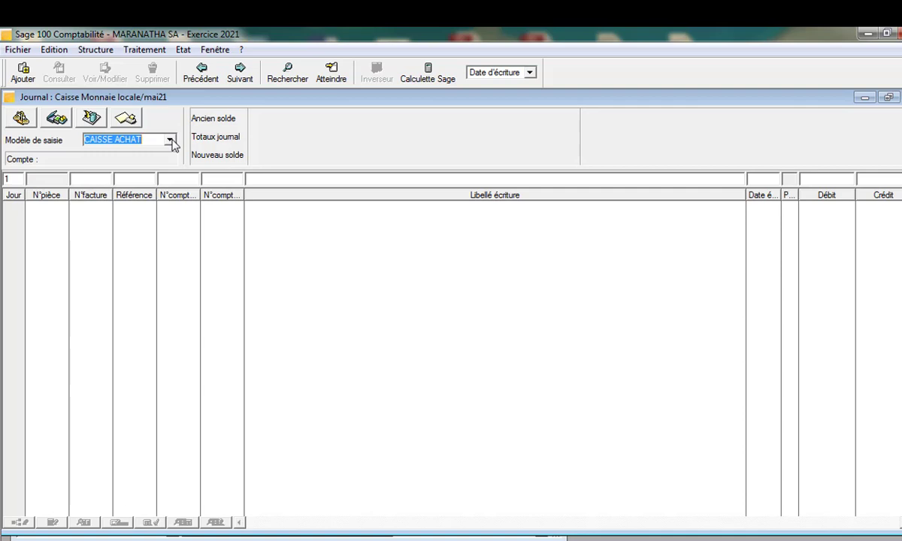
{"action": "key", "text": "Return"}
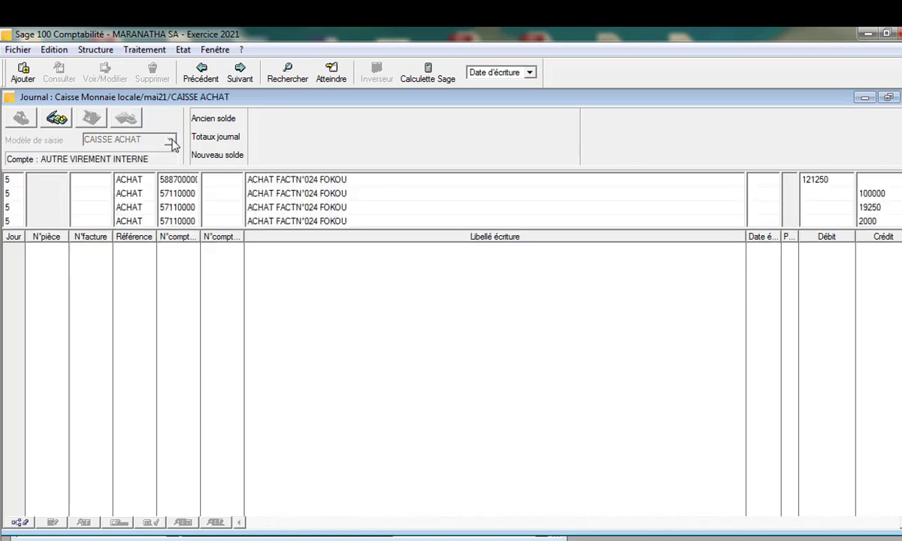
{"action": "type", "text": "024"}
{"action": "key", "text": "Return"}
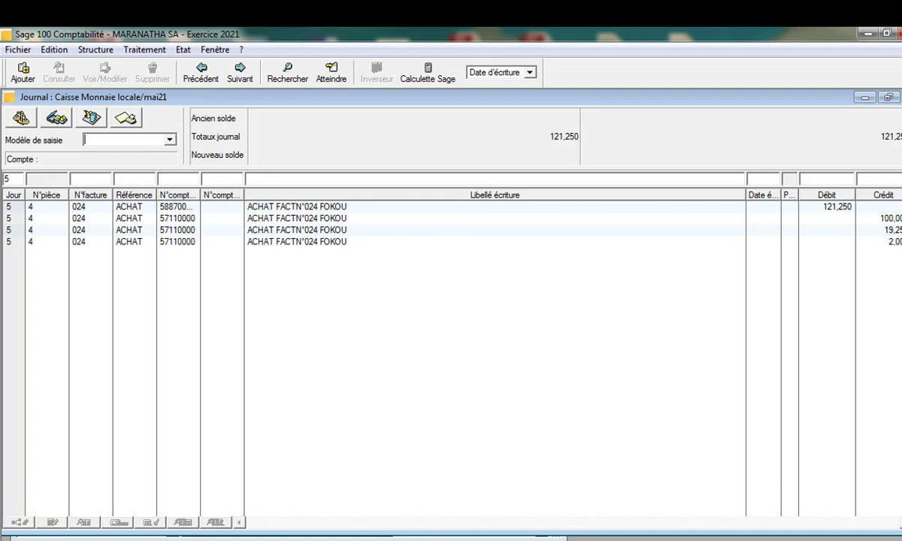
Open the Achats journal (ACH) for May 2021 from the cash journal and maximize its window.
{"action": "left_click", "coordinate": [91, 120]}
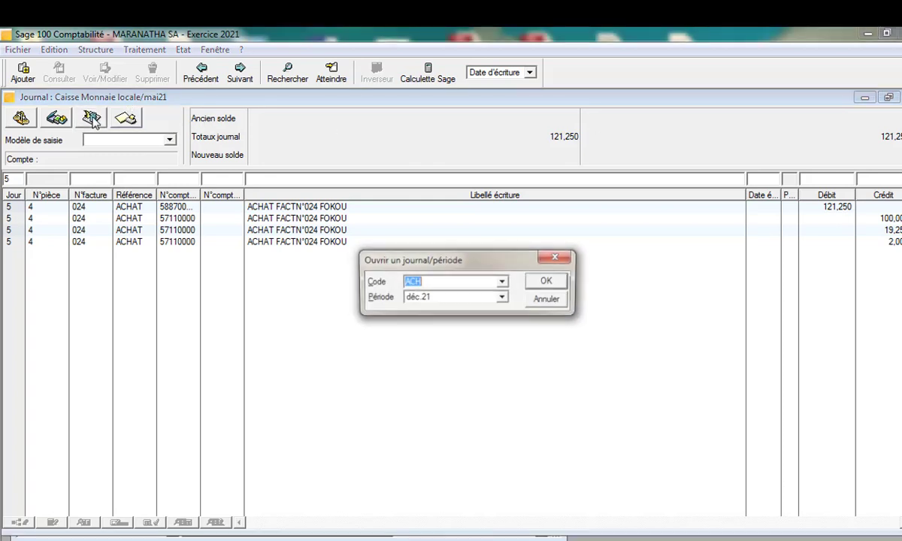
{"action": "left_click", "coordinate": [502, 299]}
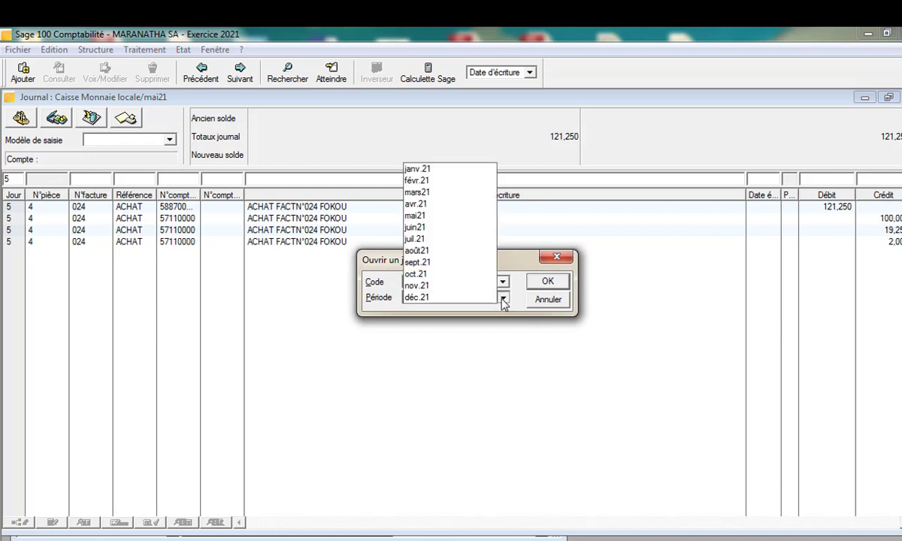
{"action": "left_click", "coordinate": [465, 223]}
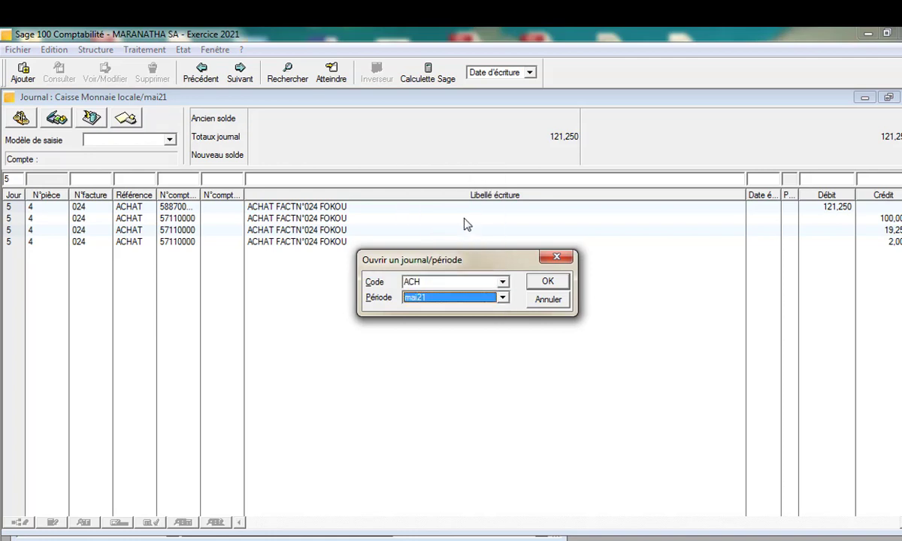
{"action": "left_click", "coordinate": [548, 283]}
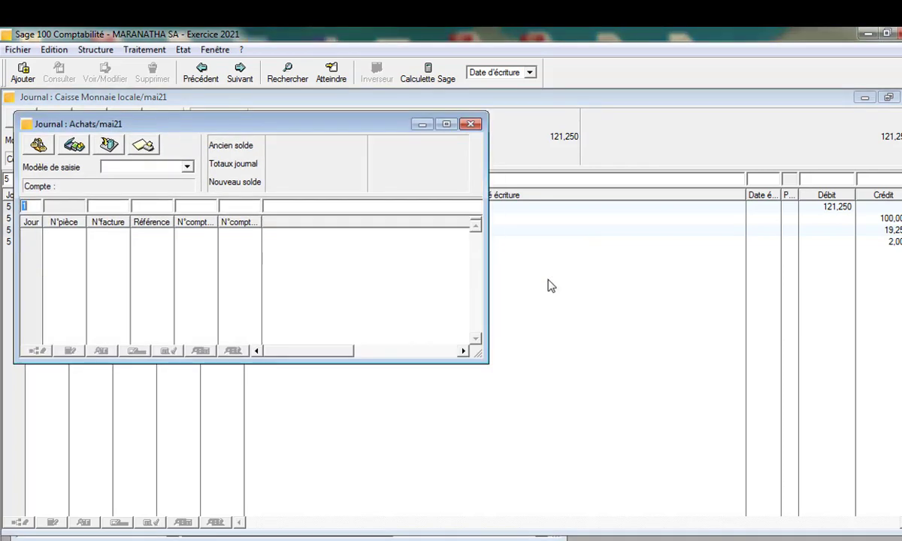
{"action": "left_click", "coordinate": [447, 125]}
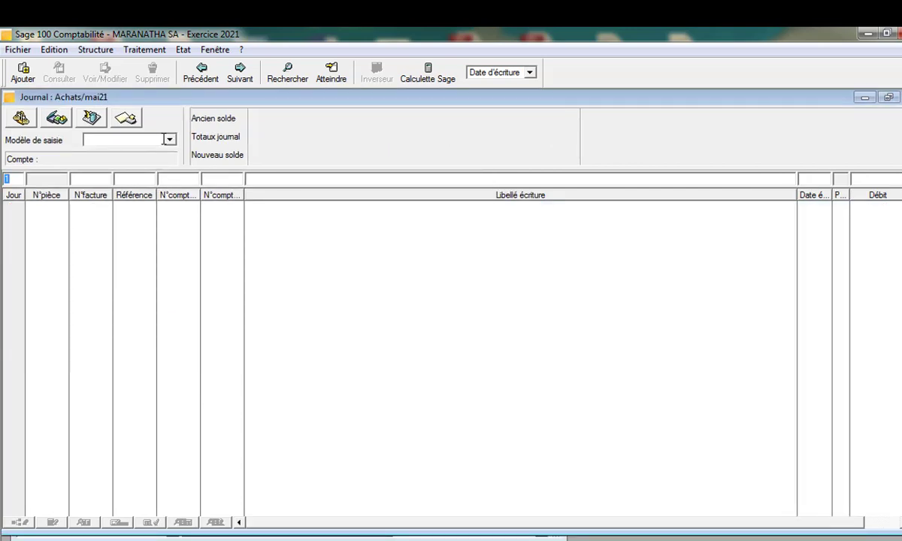
Load the ACHAT DE M'SES template into the May 2021 purchase journal, record it with invoice number 024, and review the amounts.
{"action": "left_click", "coordinate": [170, 139]}
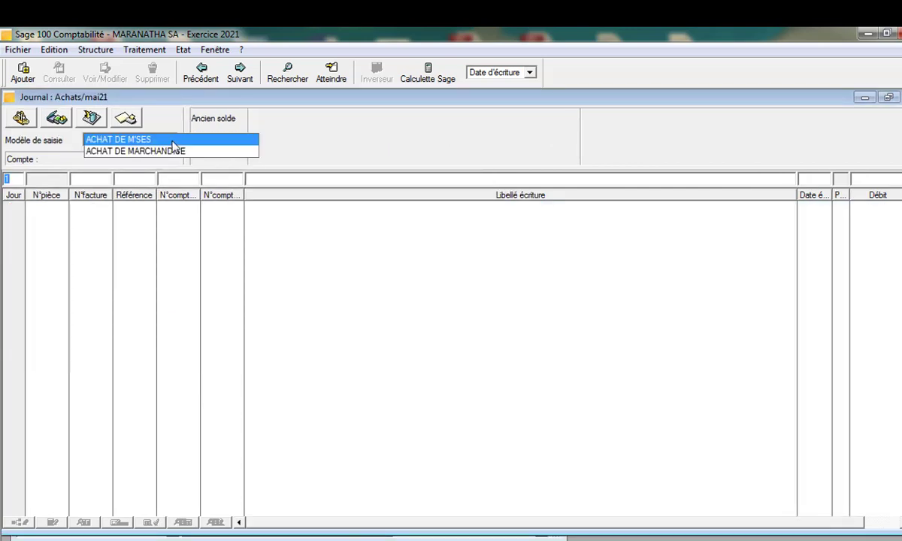
{"action": "left_click", "coordinate": [172, 142]}
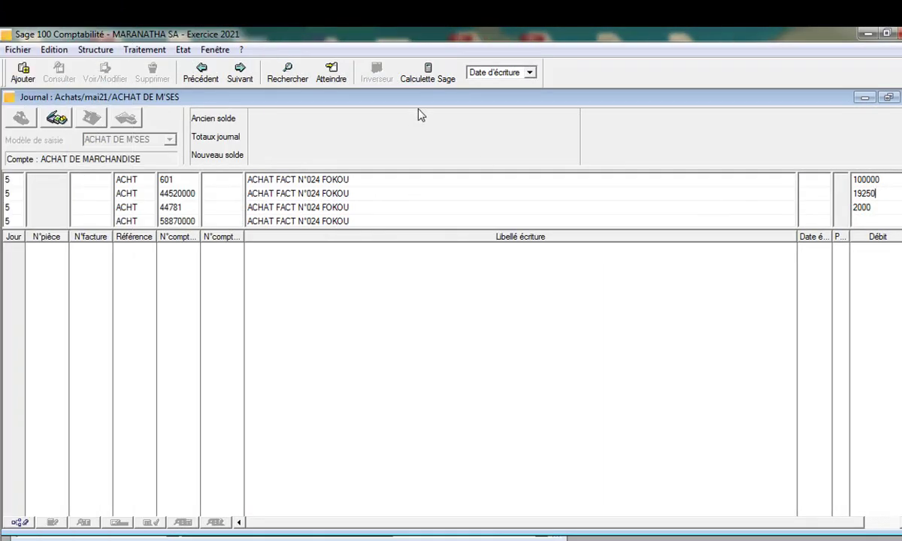
{"action": "left_click", "coordinate": [97, 182]}
{"action": "type", "text": "024"}
{"action": "key", "text": "Return"}
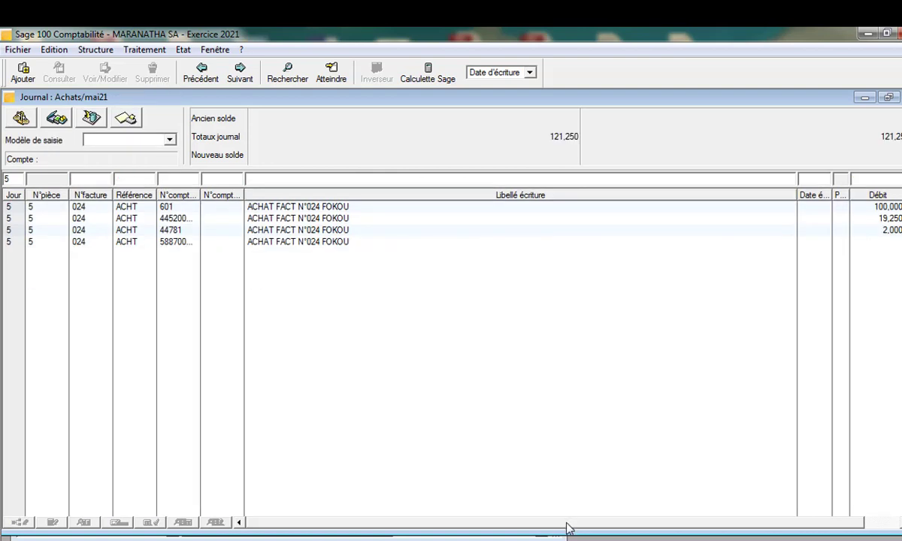
{"action": "left_click_drag", "start_coordinate": [568, 529], "coordinate": [644, 529]}
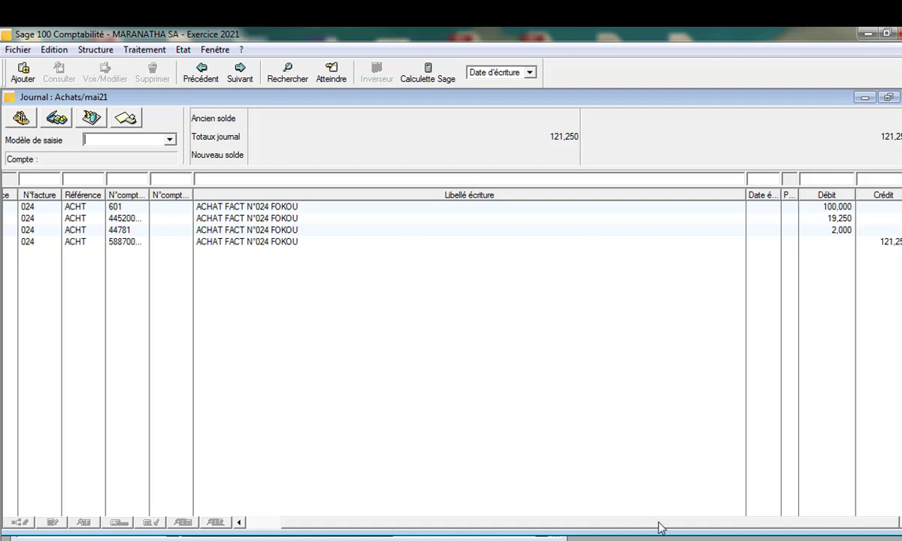
{"action": "left_click_drag", "start_coordinate": [660, 528], "coordinate": [544, 527]}
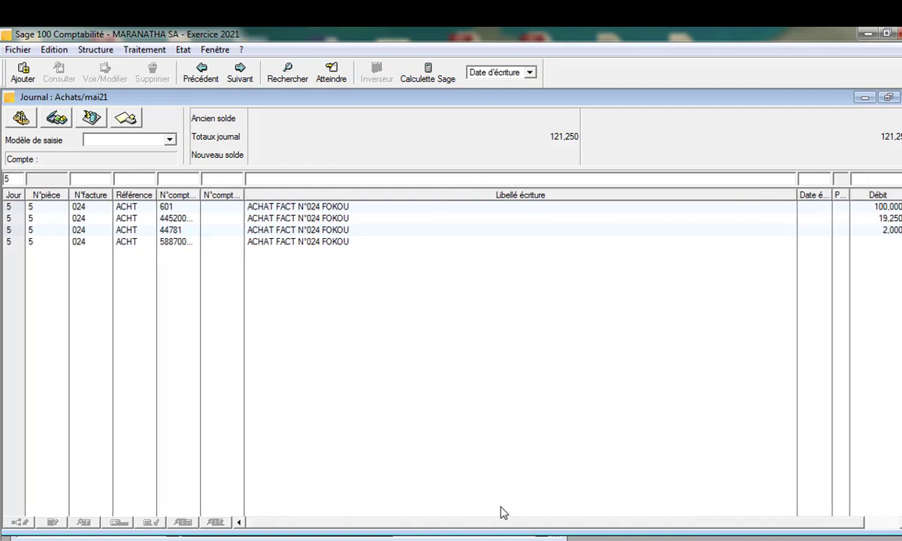